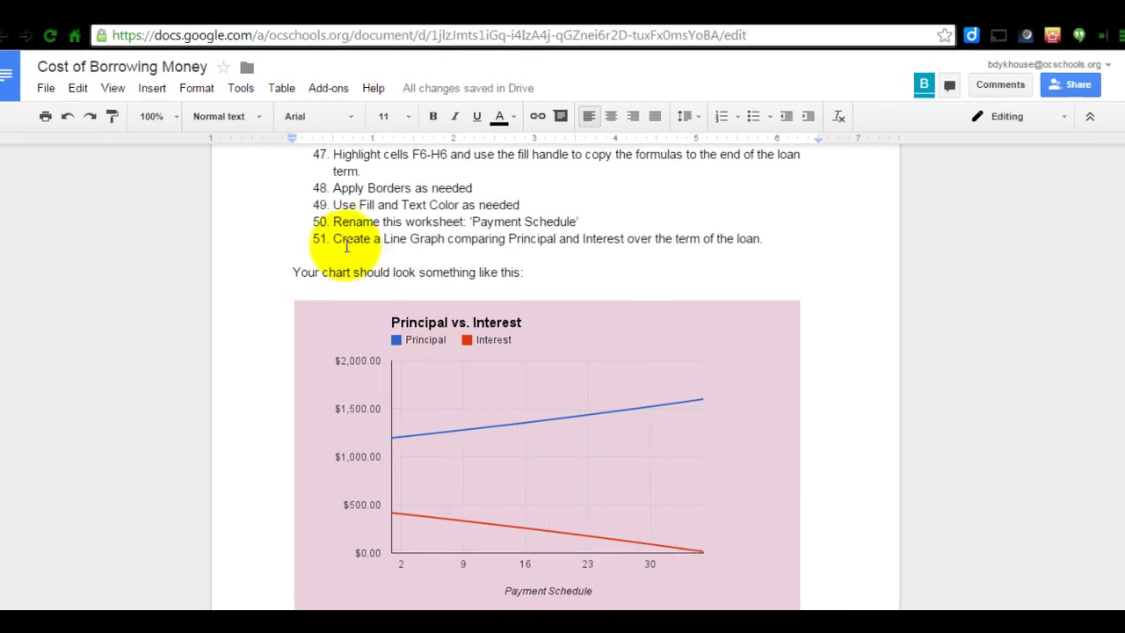
- Review instruction 51 on the line graph, and in the Cost of Borrowing Money Sample spreadsheet delete the existing Principal vs. Interest Chart sheet
drag(332, 238, 783, 238)
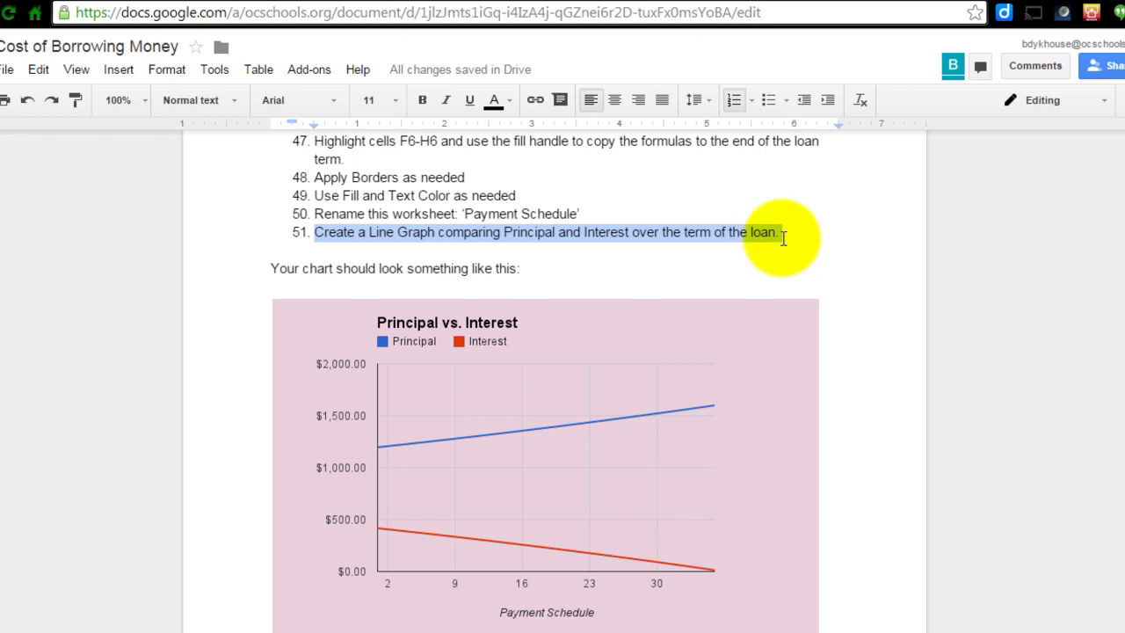
click(783, 238)
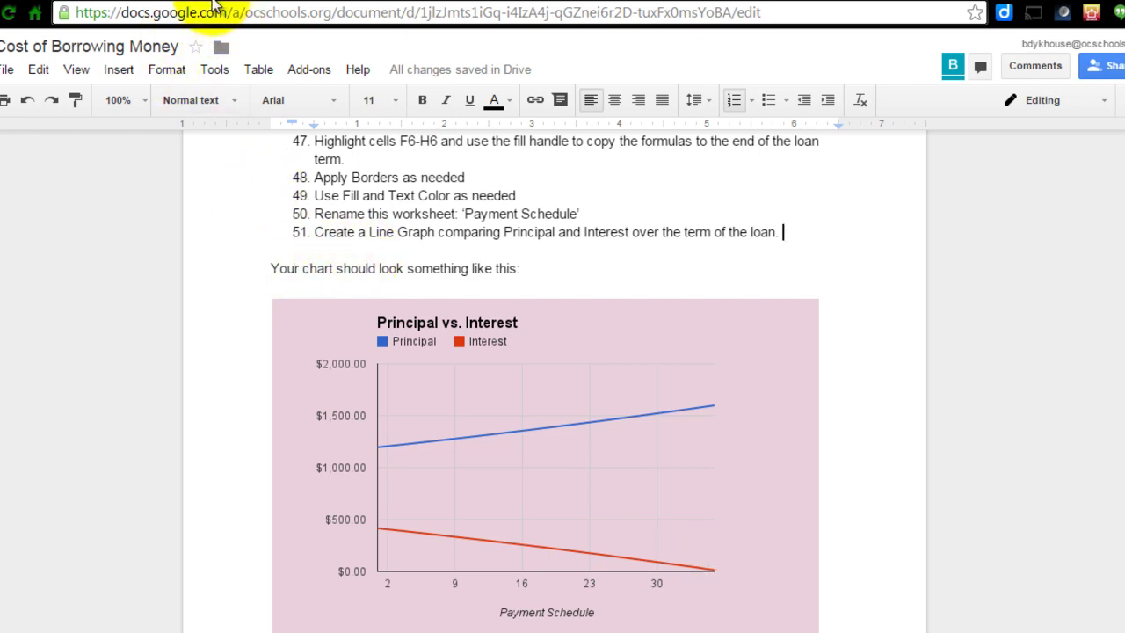
click(309, 8)
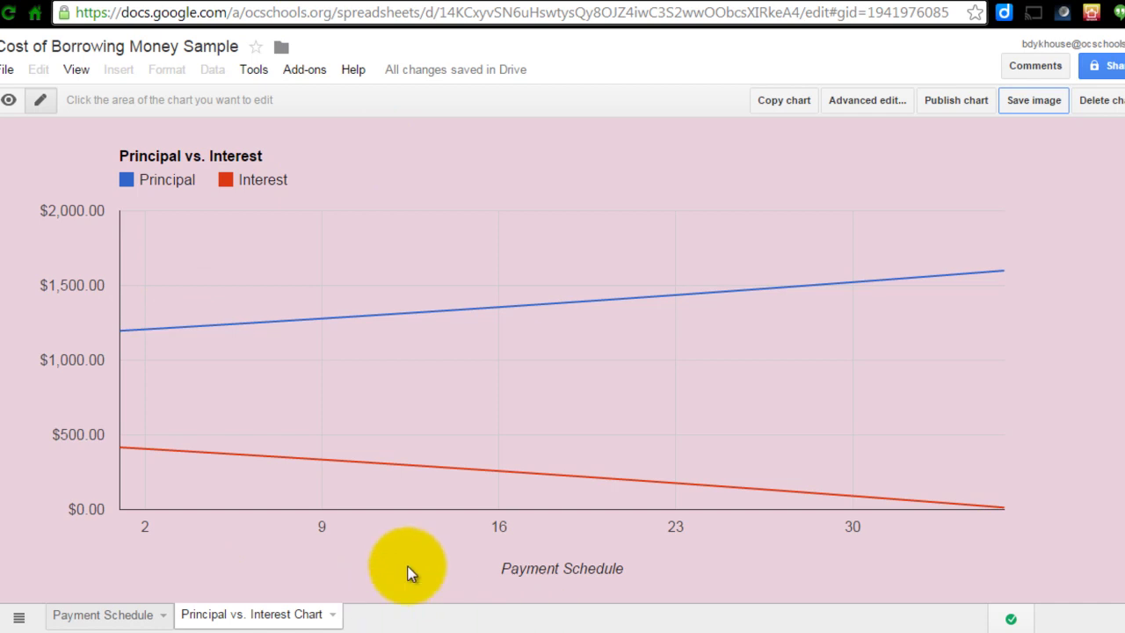
click(1110, 104)
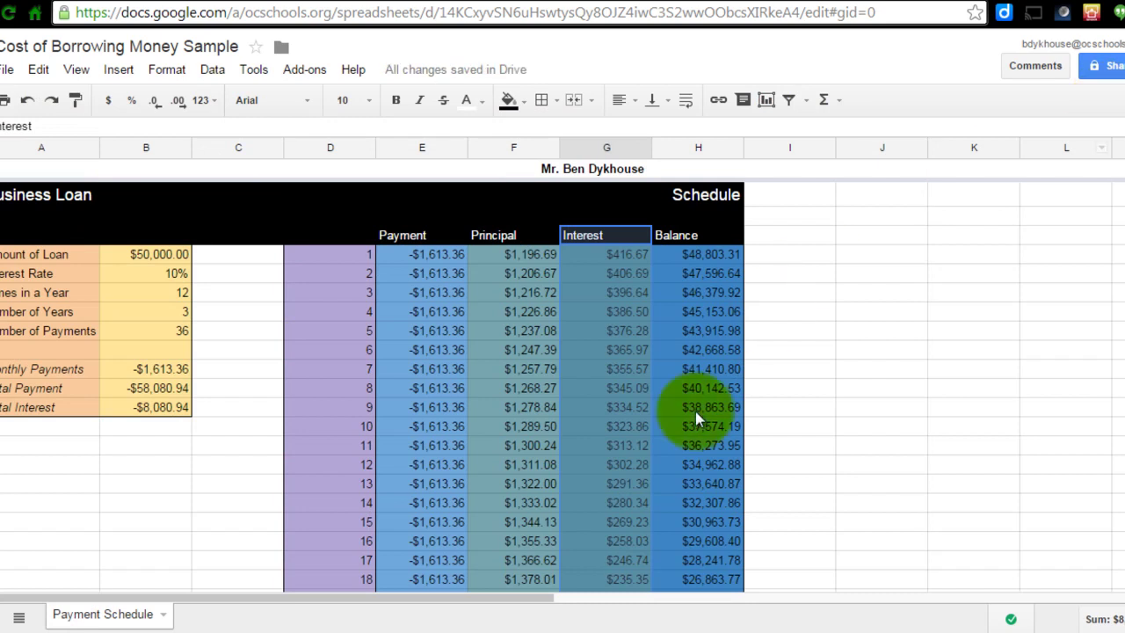
click(883, 296)
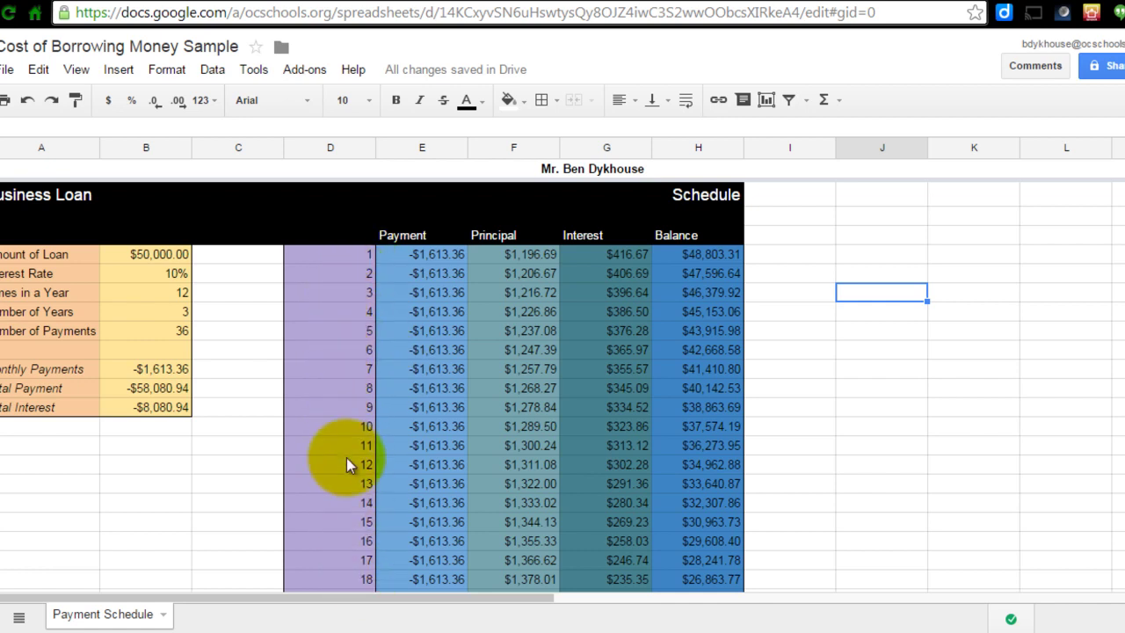
- Select the payment number column D4:D40 on the Payment Schedule sheet and start inserting a chart from it
scroll(343, 370, down, 7)
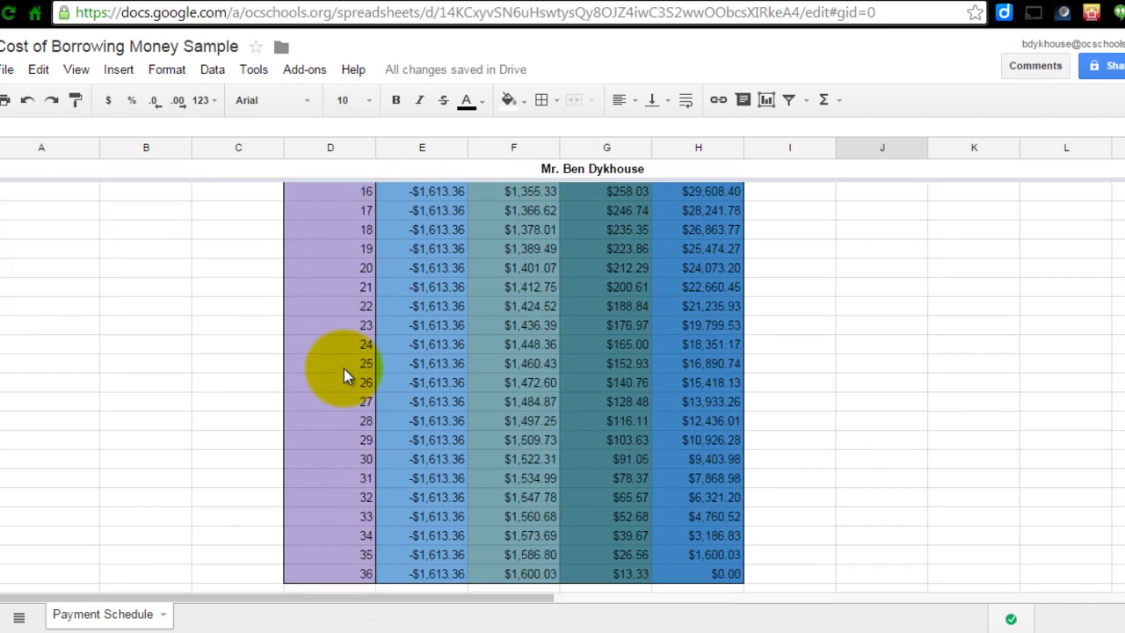
scroll(344, 368, up, 7)
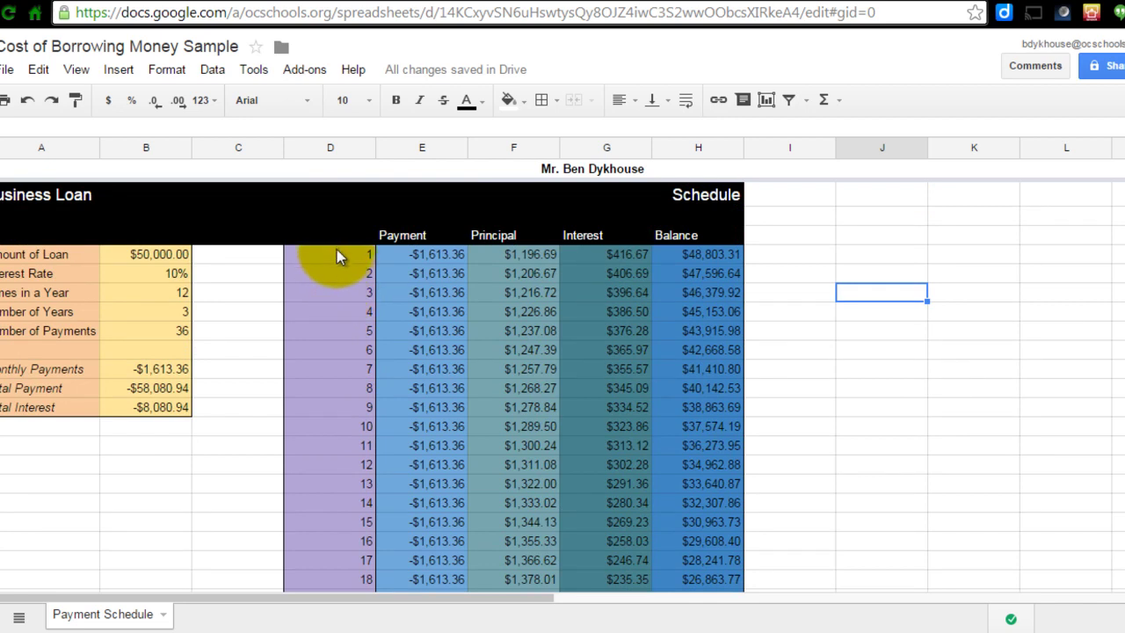
scroll(334, 495, down, 4)
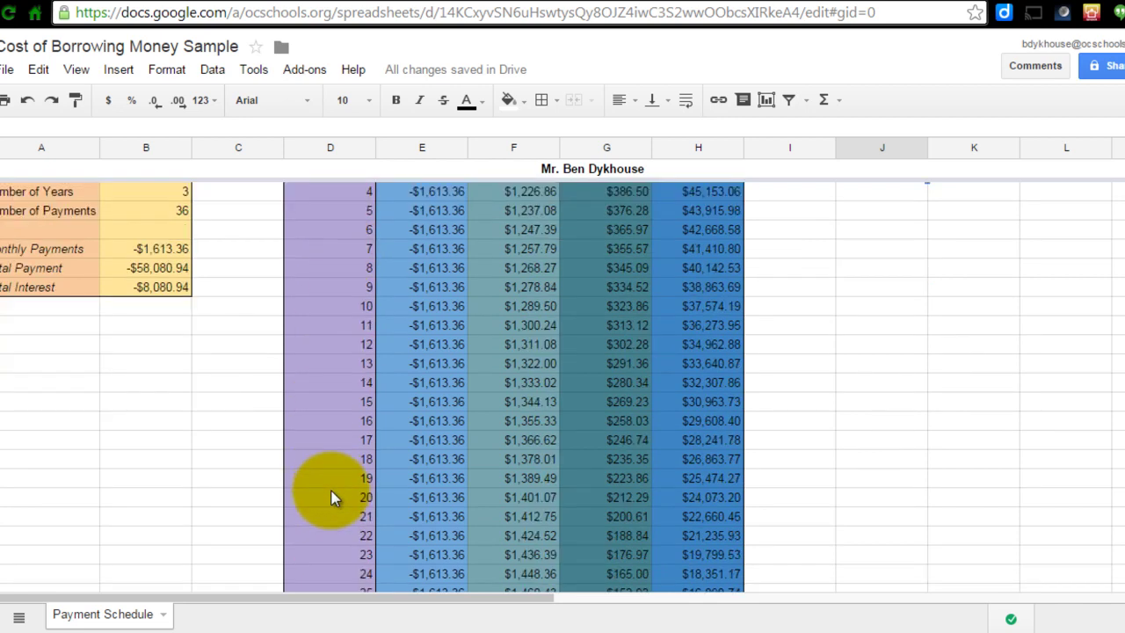
scroll(334, 495, up, 5)
click(322, 235)
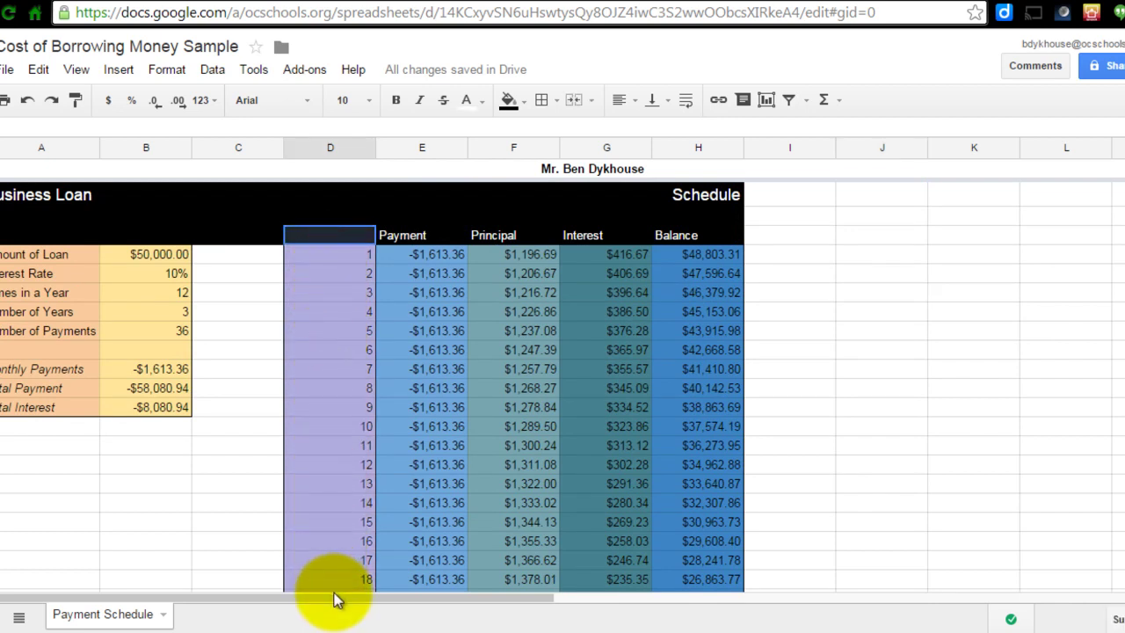
scroll(335, 602, down, 4)
scroll(339, 575, down, 1)
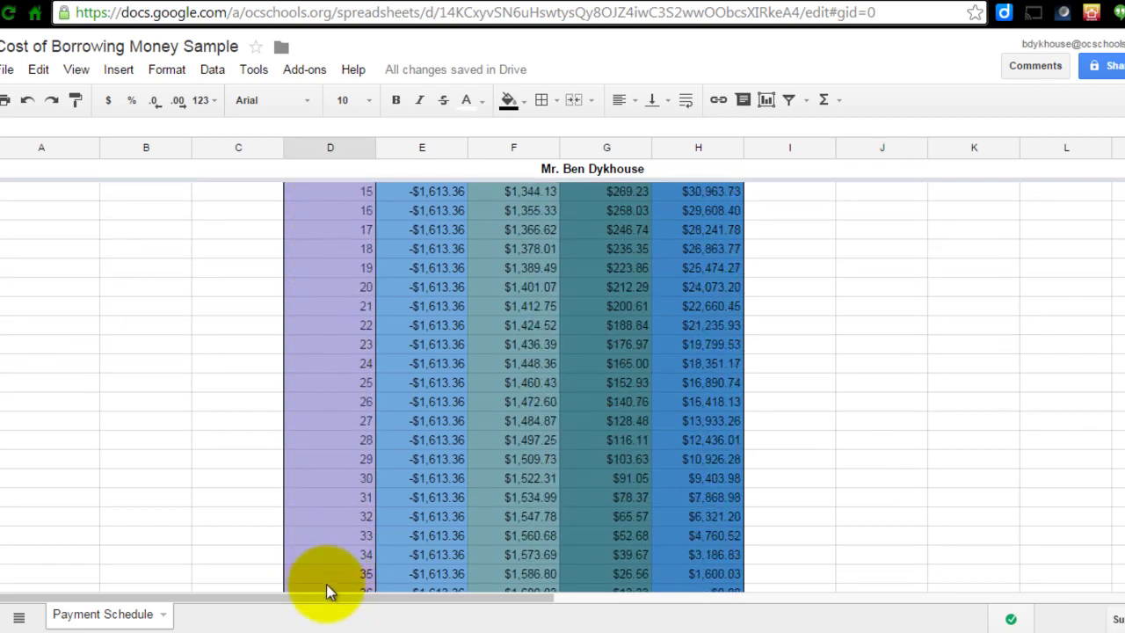
scroll(326, 602, down, 2)
shift+click(337, 484)
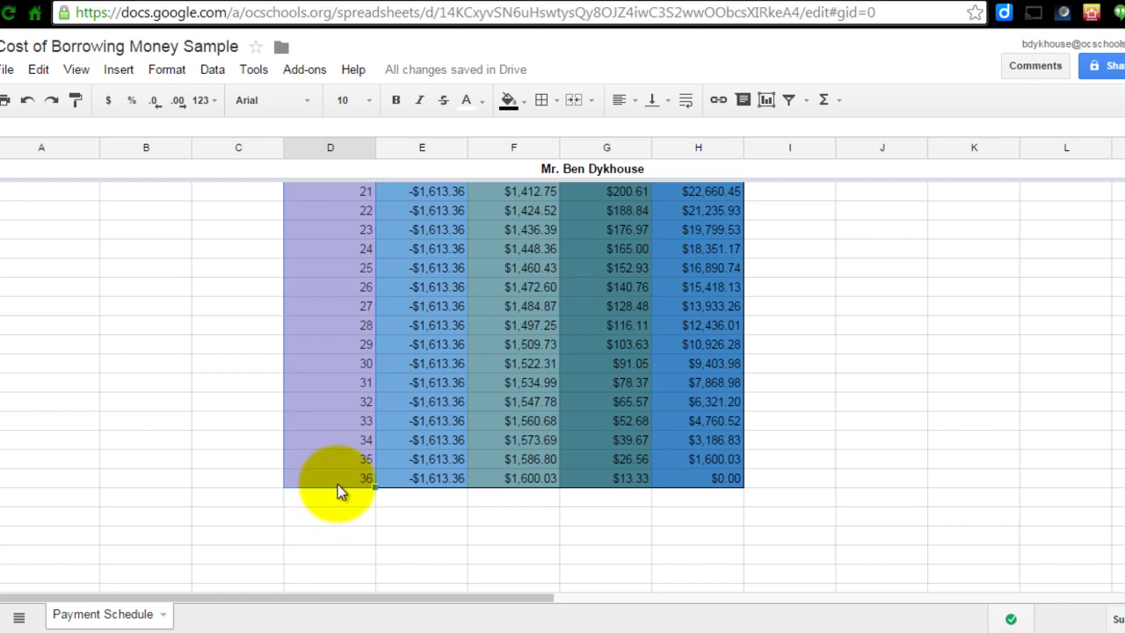
click(766, 102)
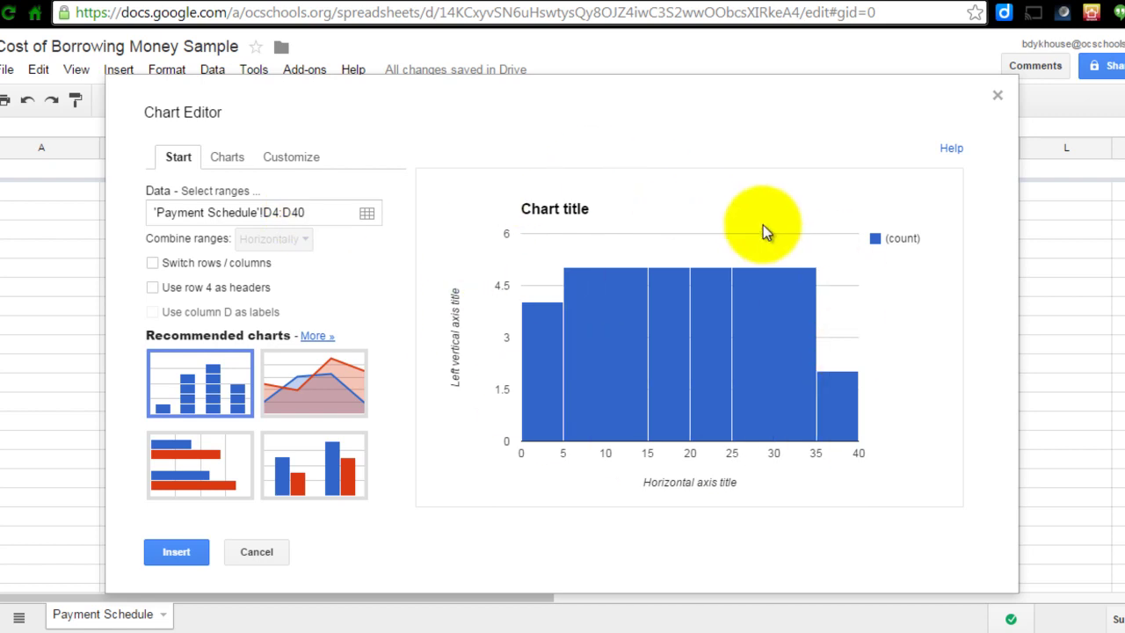
- Add the Principal column F4:F40, including its header, as a second data range for the chart
click(366, 216)
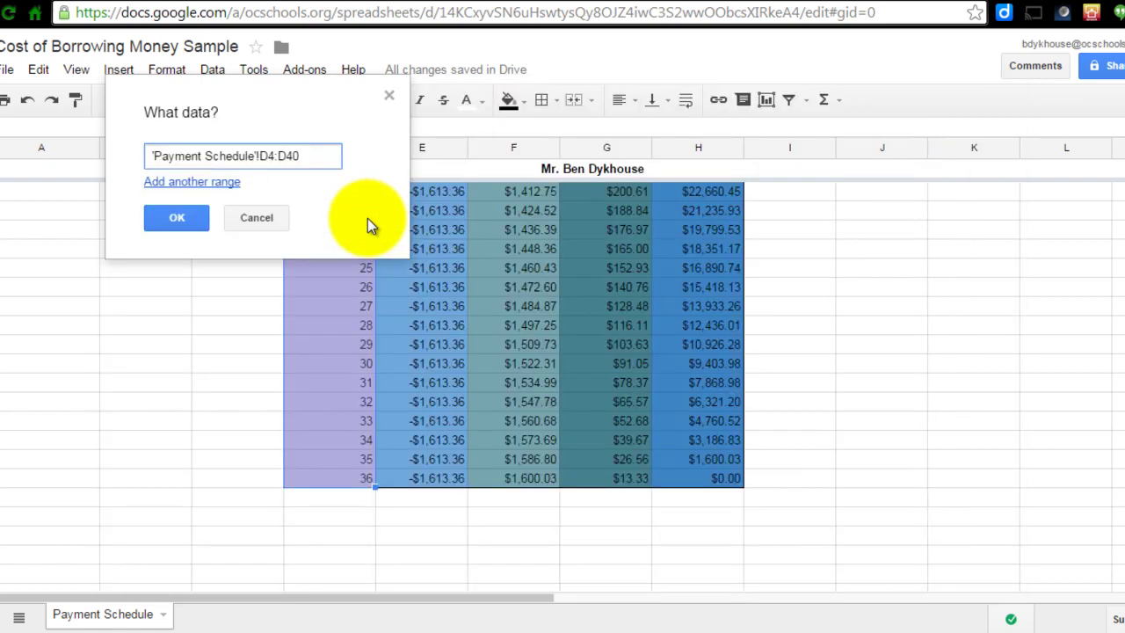
drag(349, 111, 1057, 237)
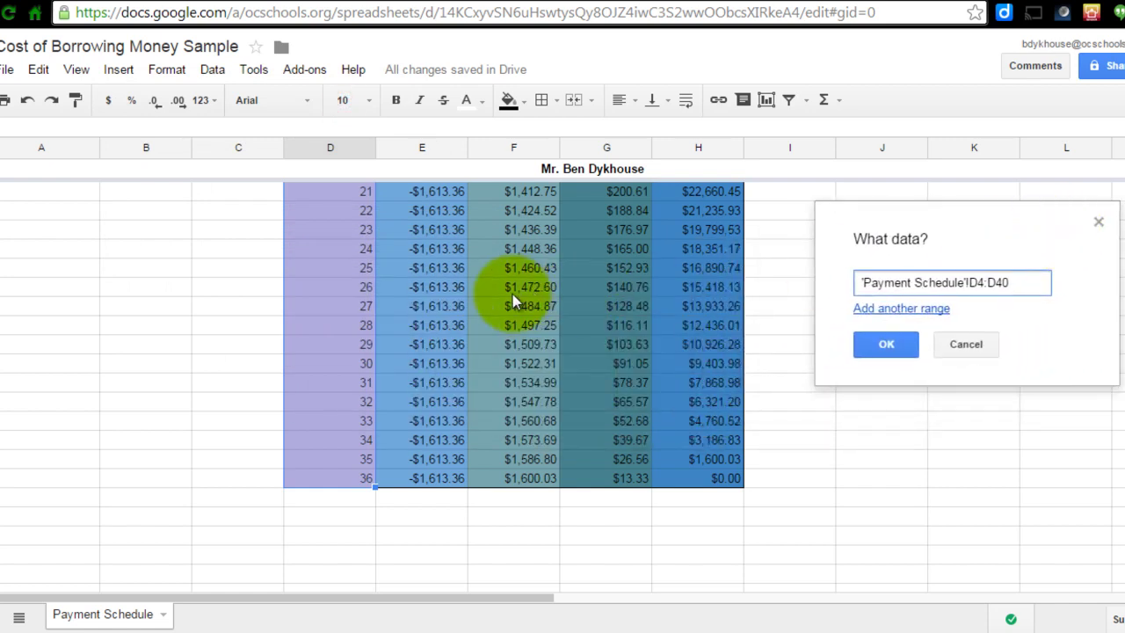
scroll(513, 300, up, 5)
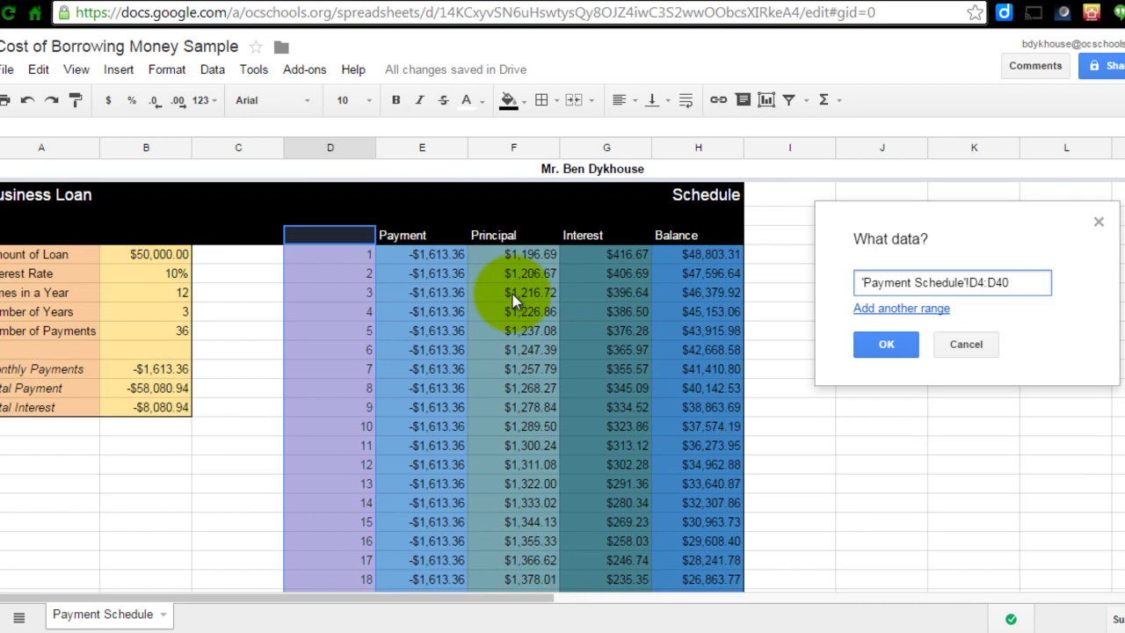
click(889, 312)
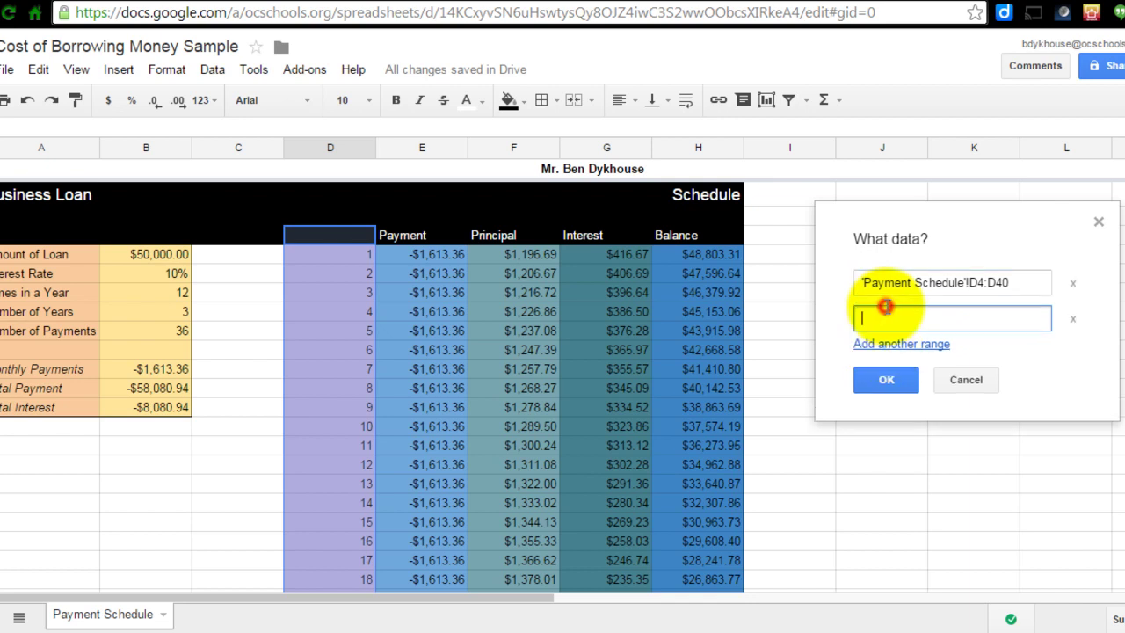
click(516, 239)
drag(519, 243, 517, 519)
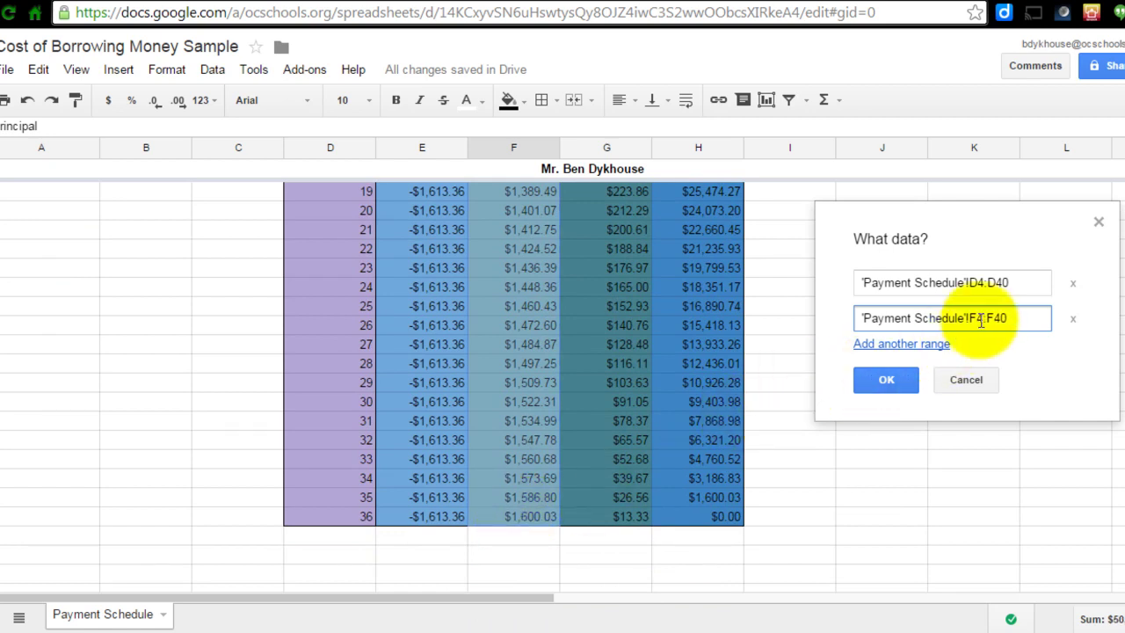
- Add the Interest column G4:G40 as a third data range and accept the chart's data selection
click(897, 348)
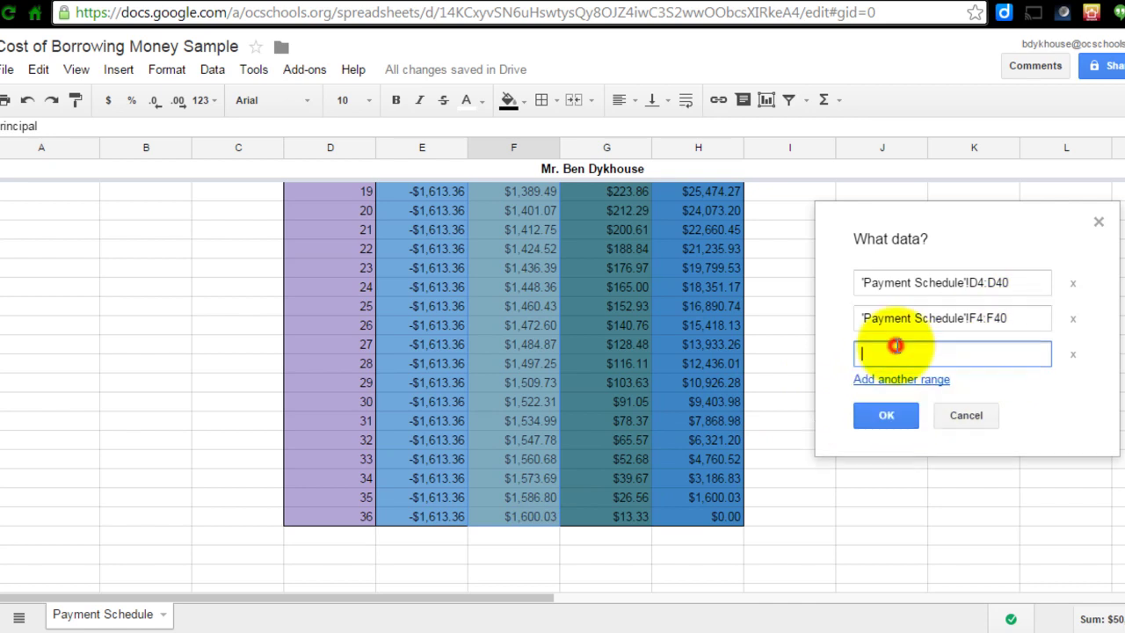
scroll(765, 358, up, 8)
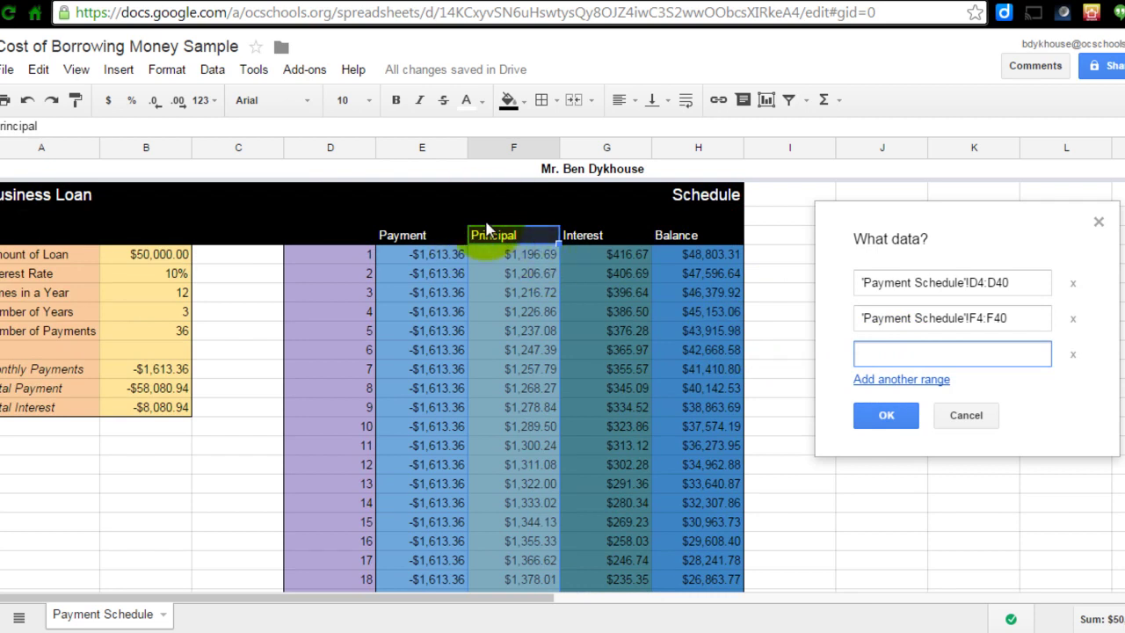
drag(611, 239, 618, 538)
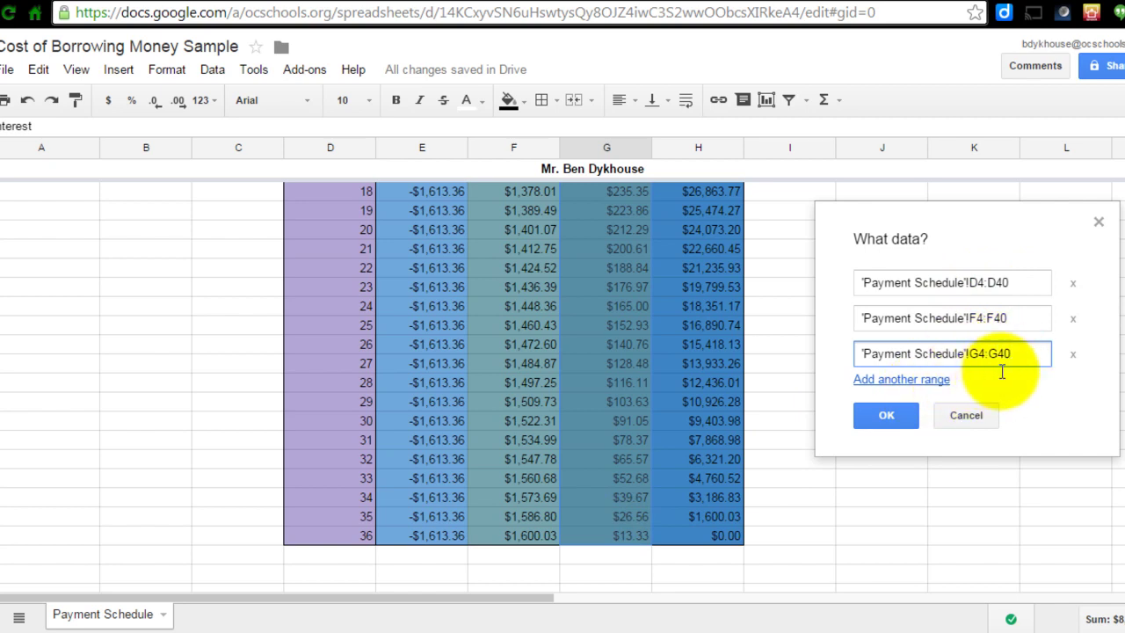
click(885, 418)
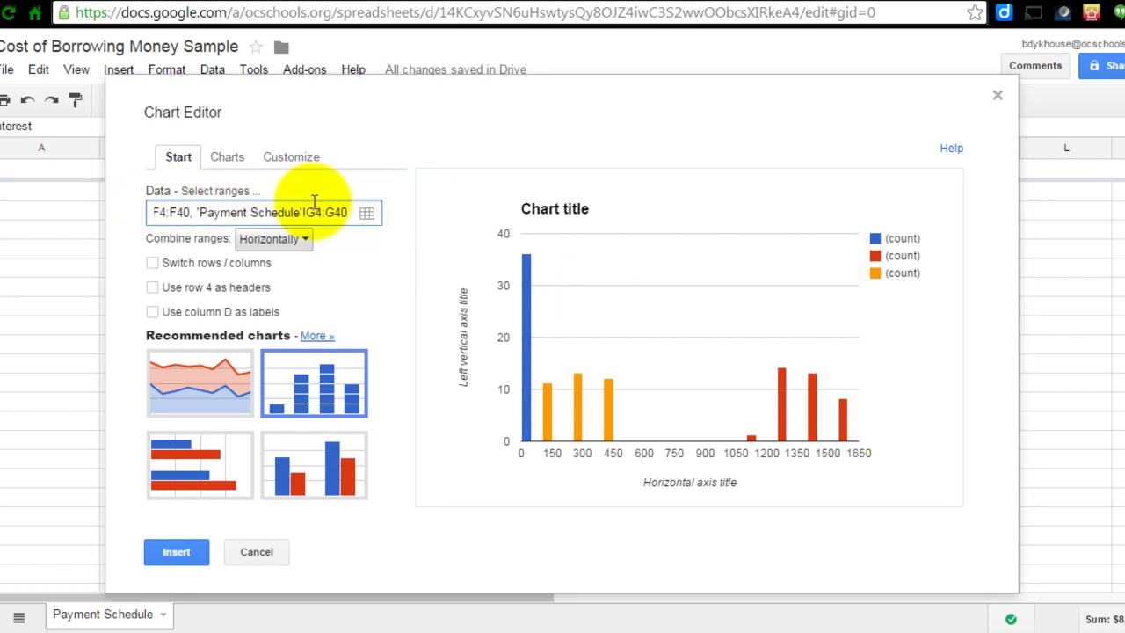
- Change the chart type to a standard line chart and inspect the plotted lines in the preview
click(233, 155)
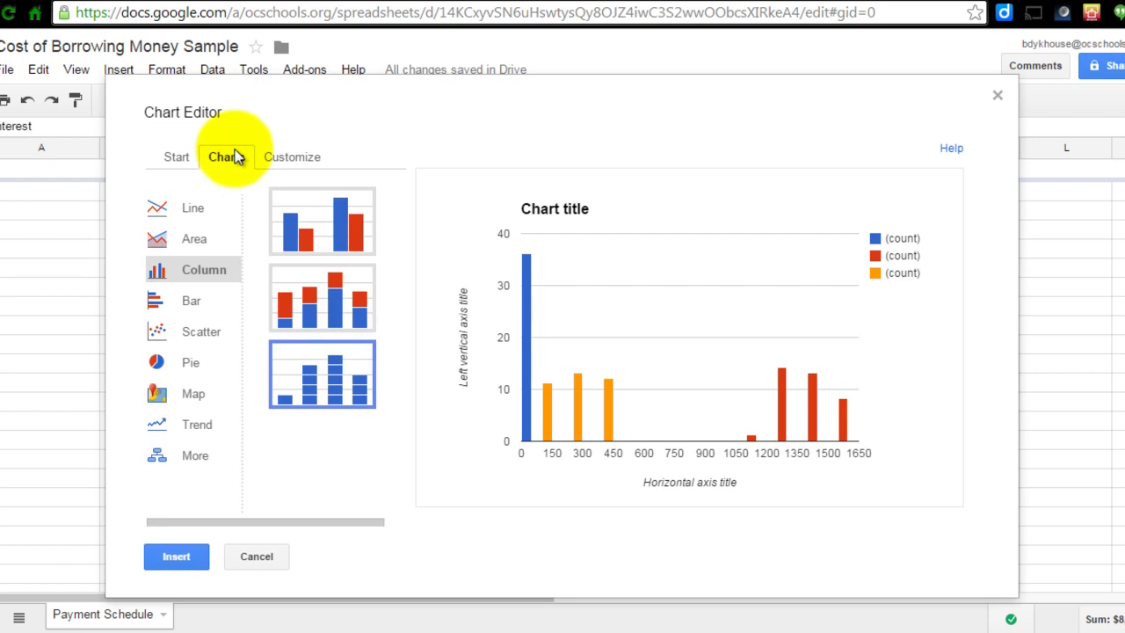
click(194, 214)
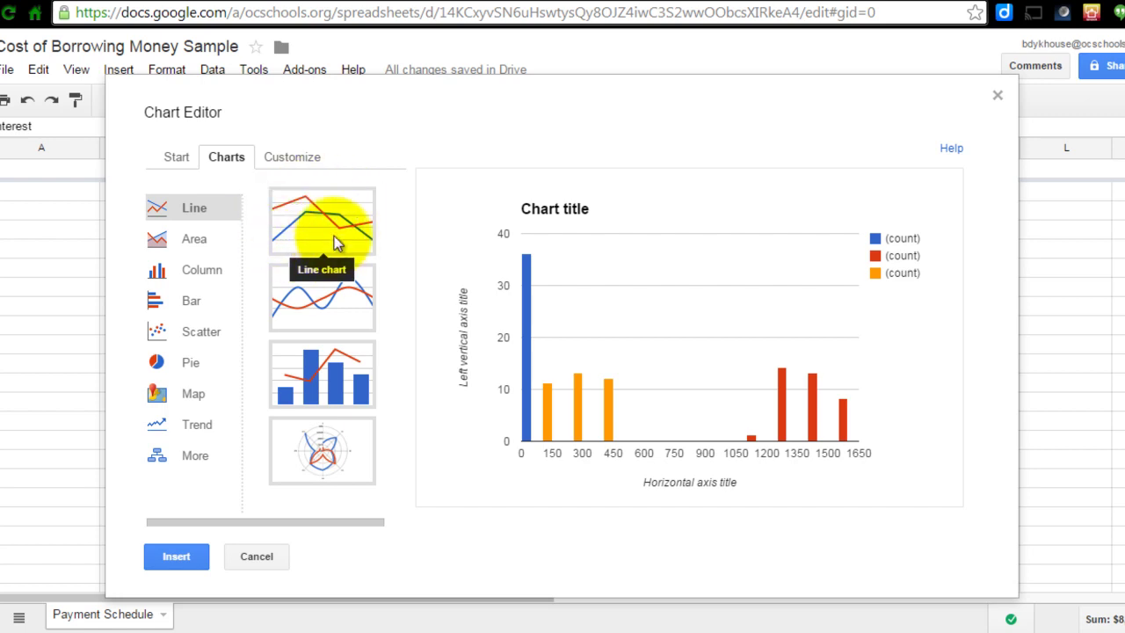
click(306, 226)
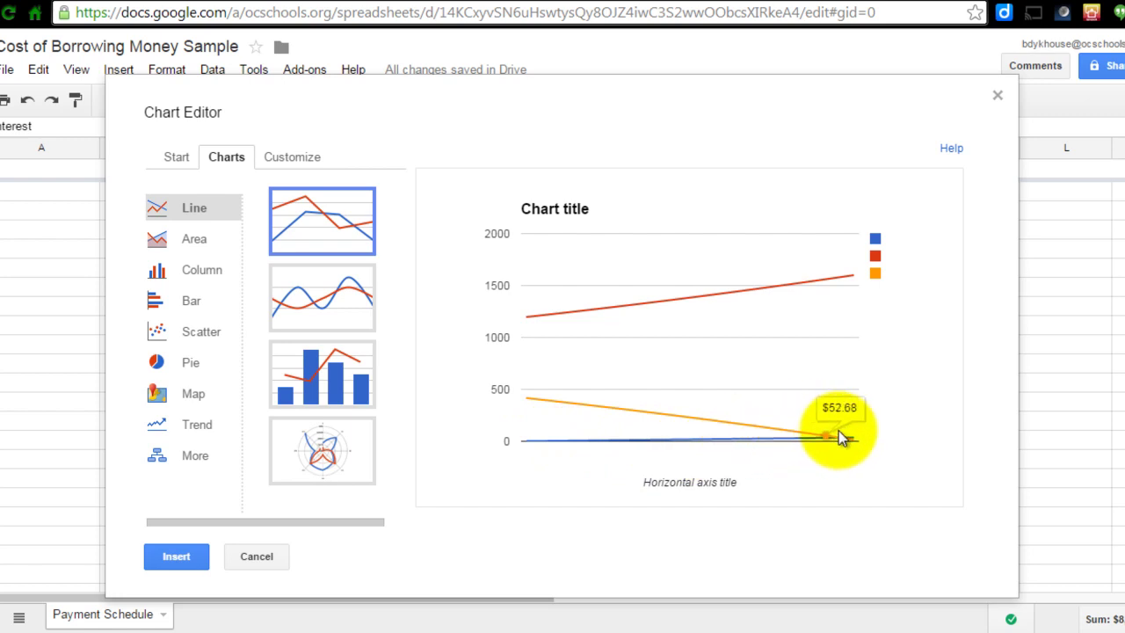
mouse_move(847, 436)
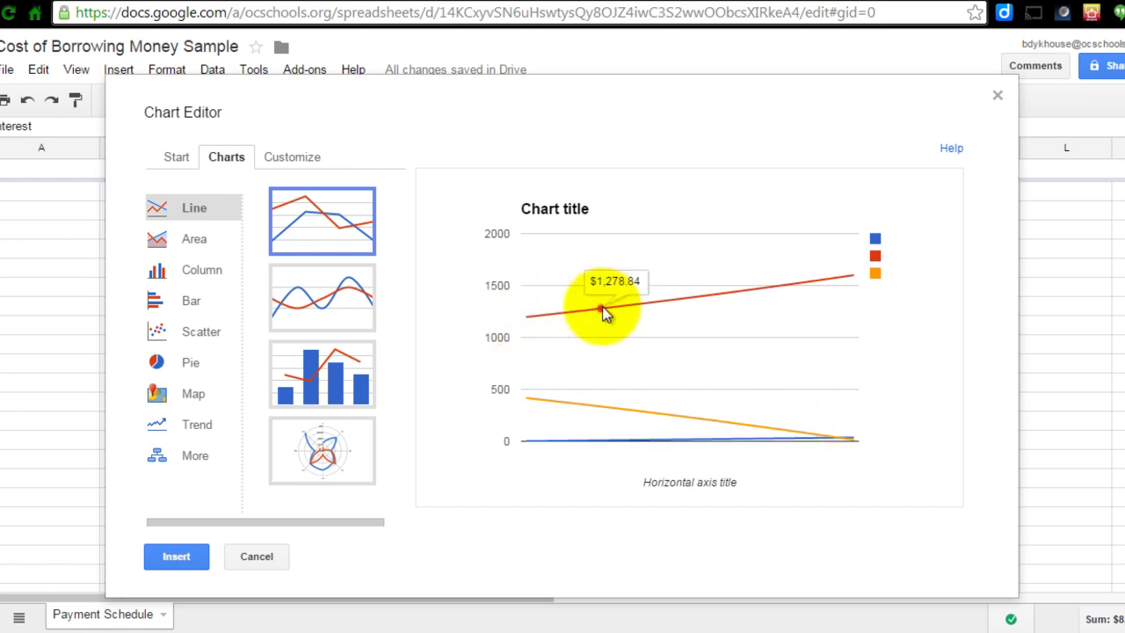
mouse_move(713, 291)
mouse_move(851, 275)
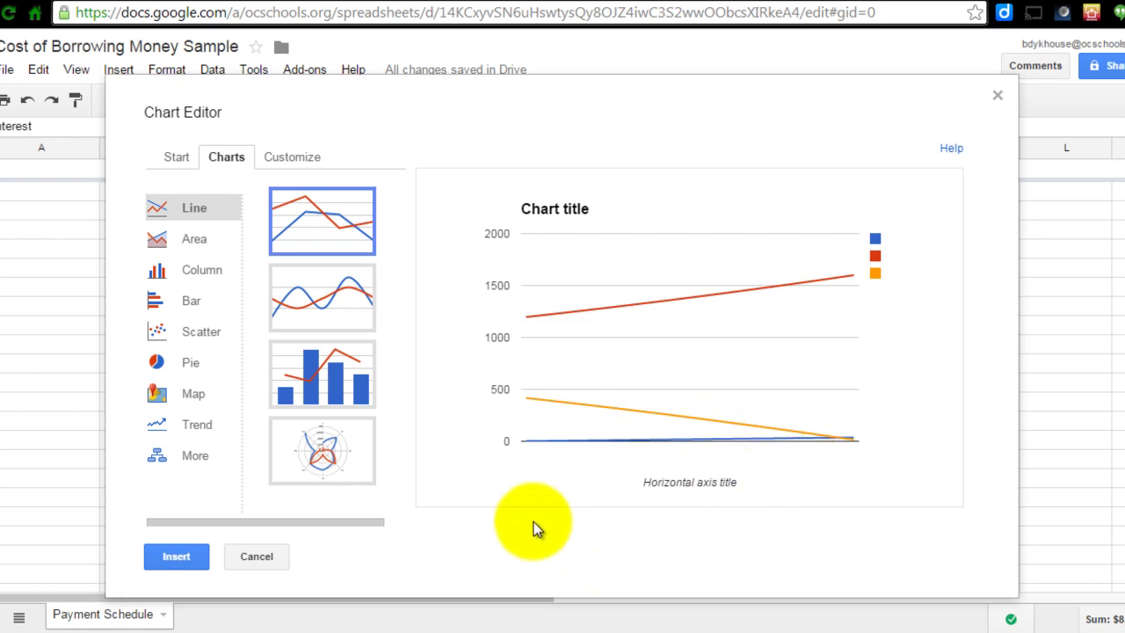
- Set the chart to use row 4 as headers and column D as labels
click(176, 161)
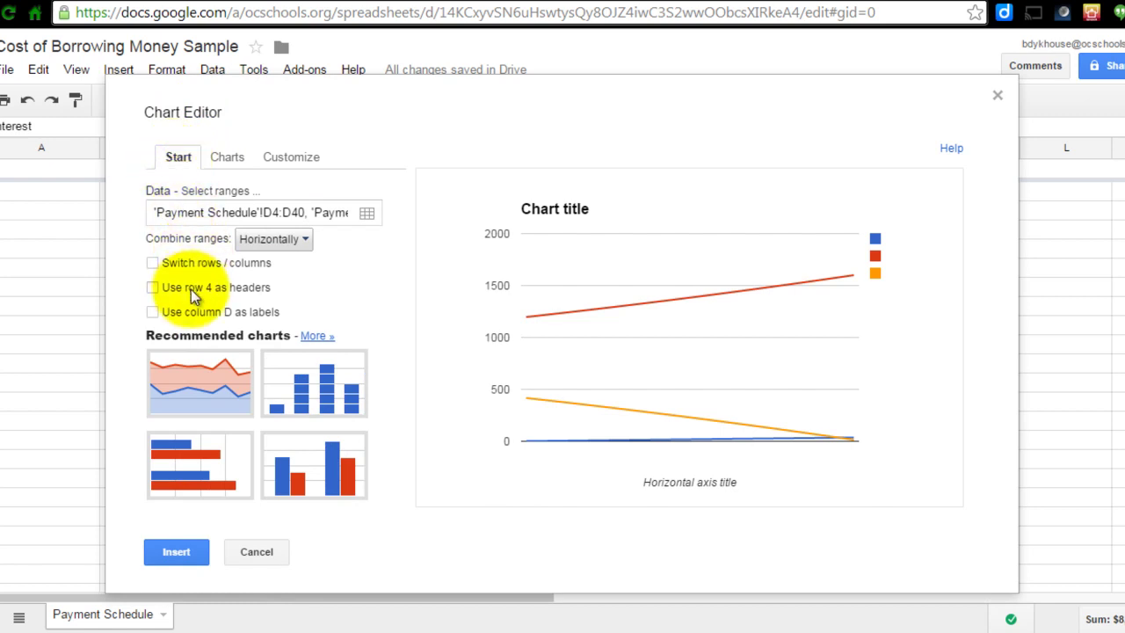
click(152, 289)
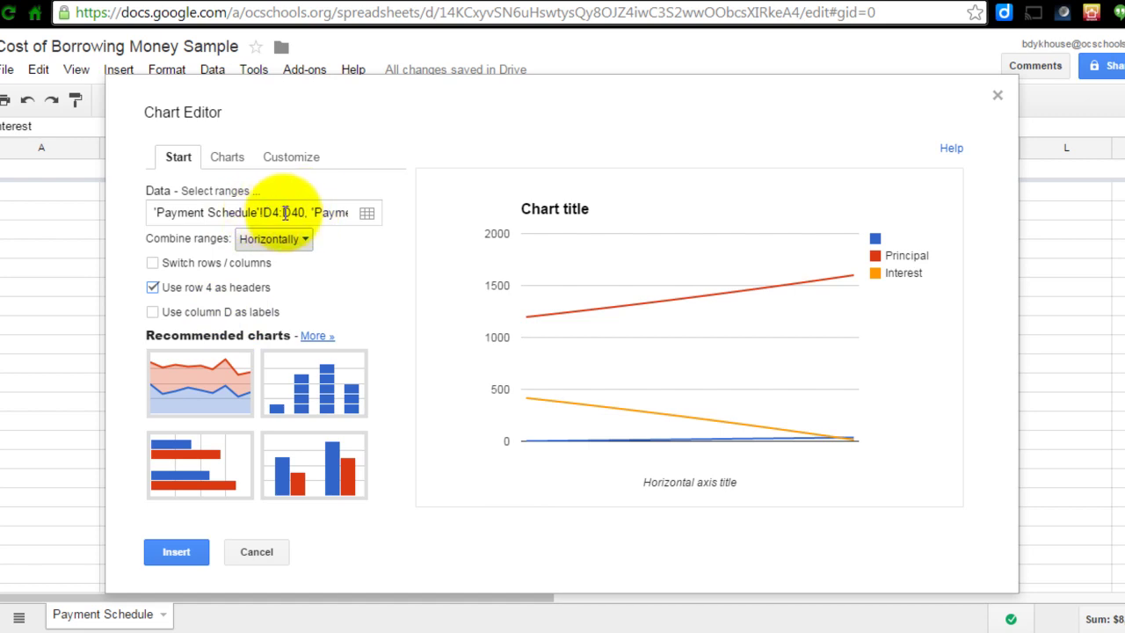
click(154, 316)
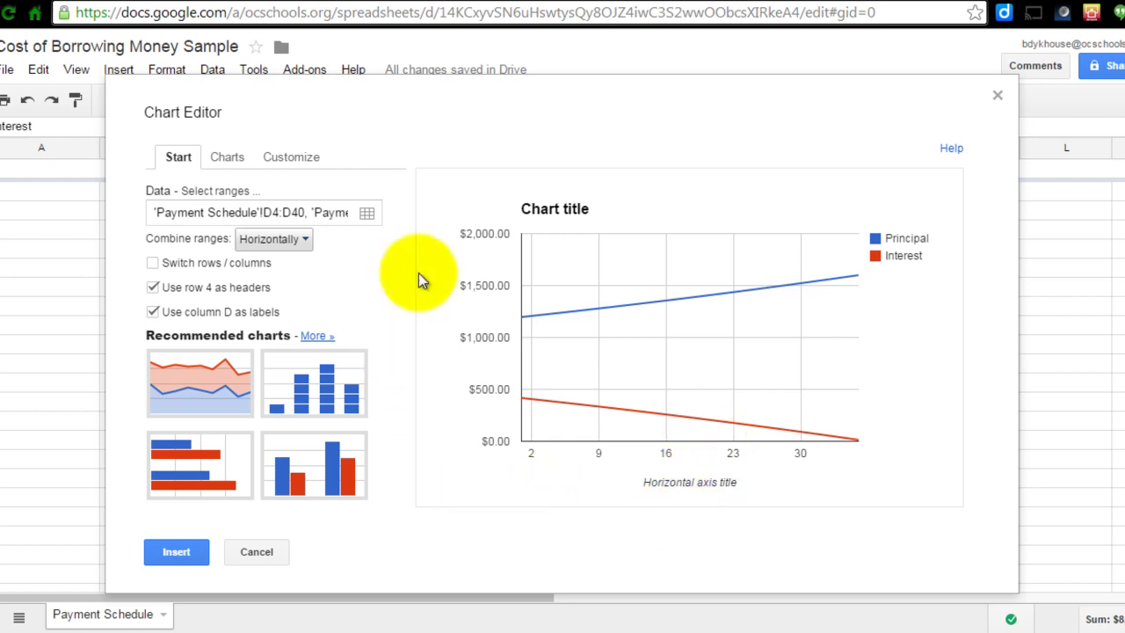
- Title the chart "Principal vs. Interest" and set the title's font size to 20
click(294, 162)
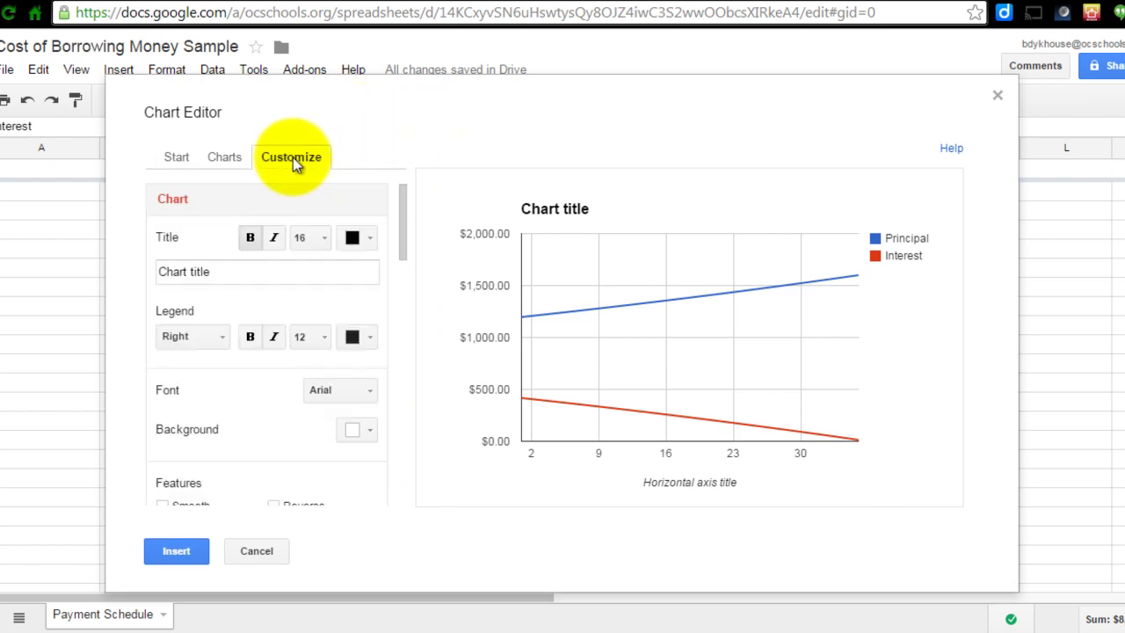
triple_click(249, 274)
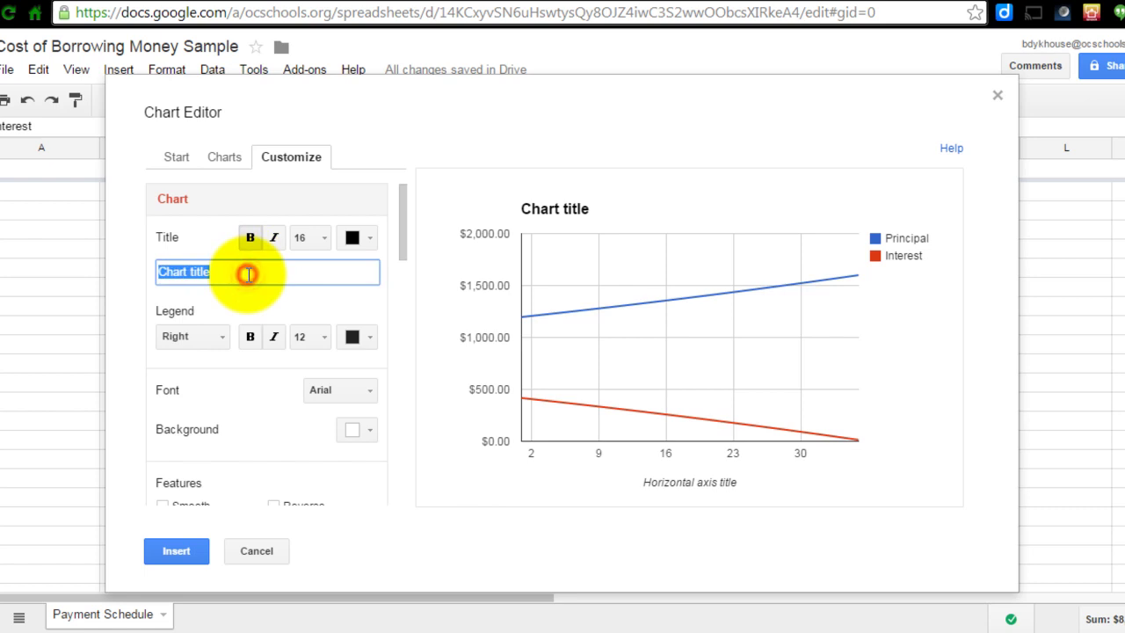
text(Principal vs. Interest)
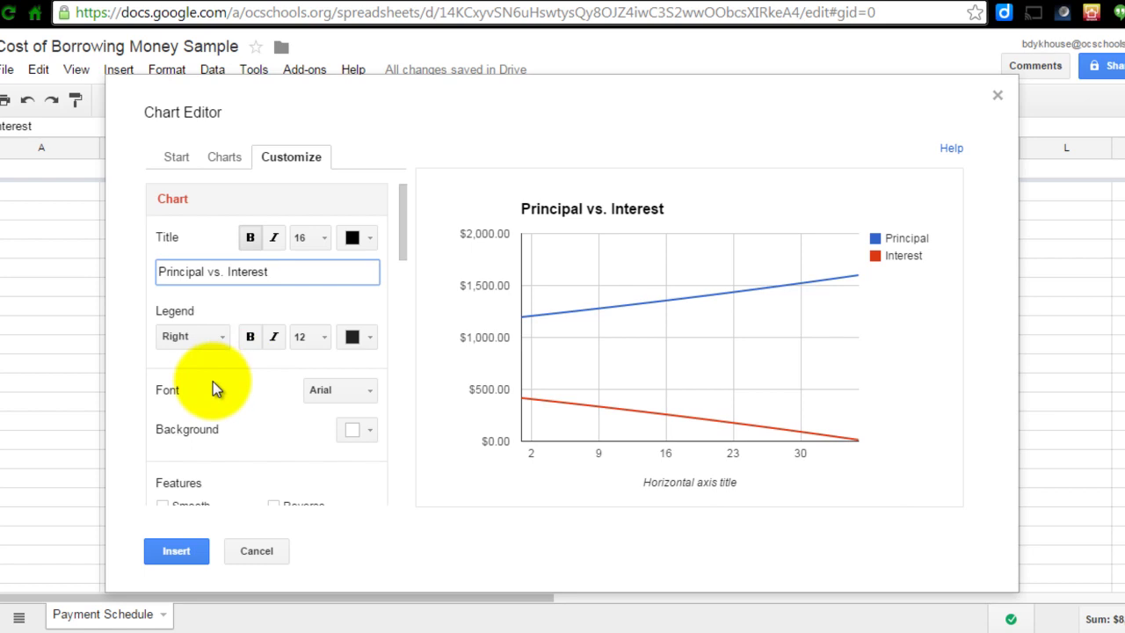
click(322, 239)
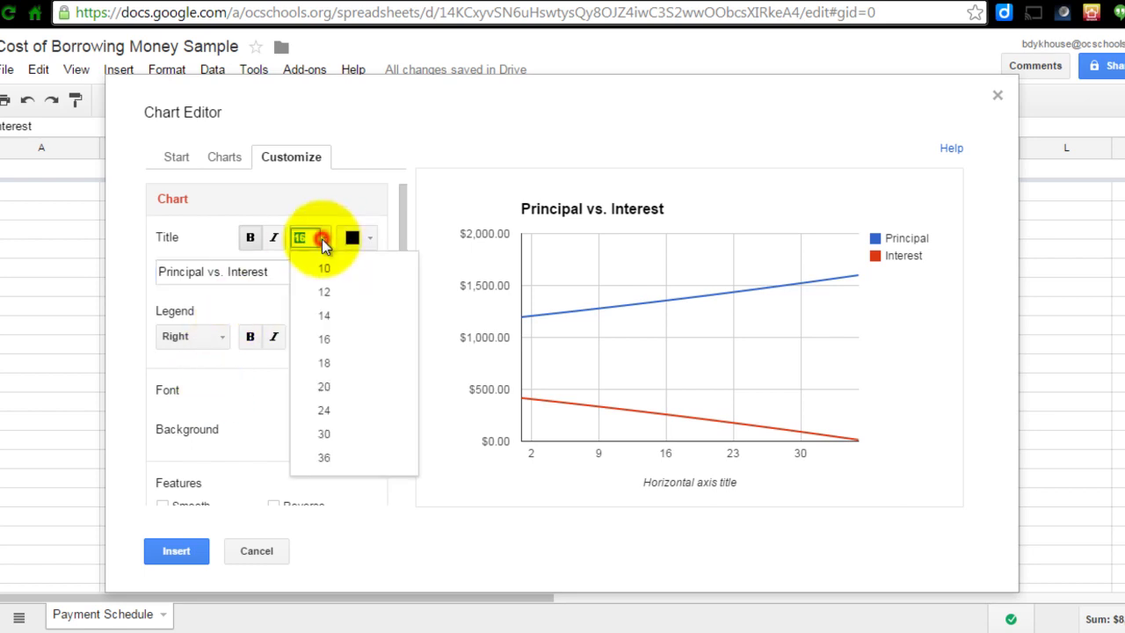
click(340, 384)
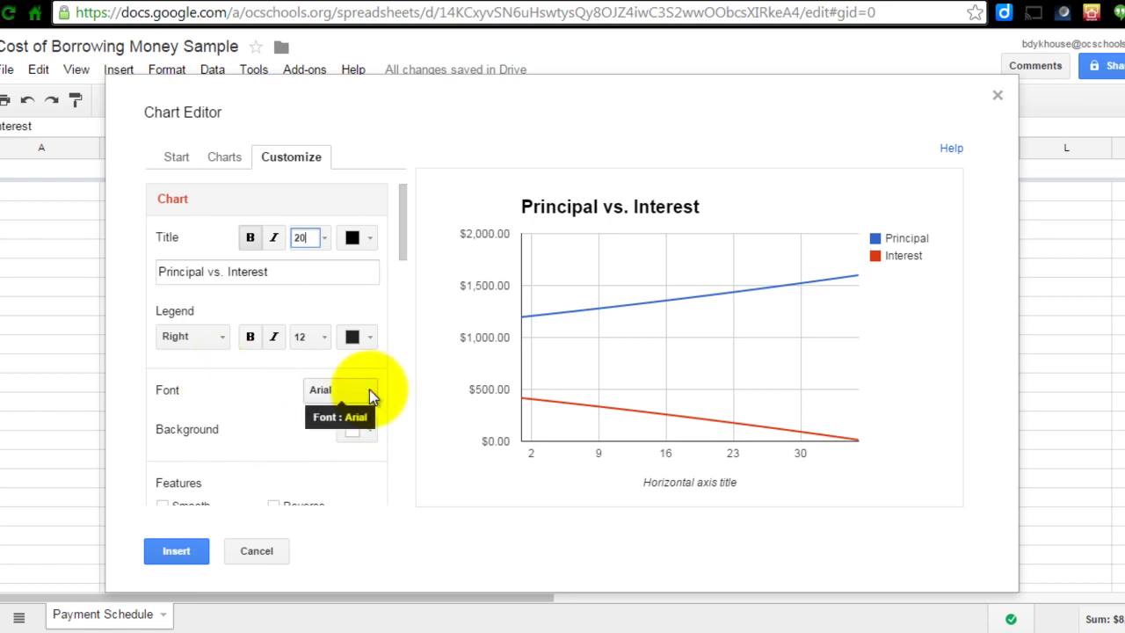
- Set the chart's background to light pink and title the horizontal axis "Payment Schedule"
click(367, 433)
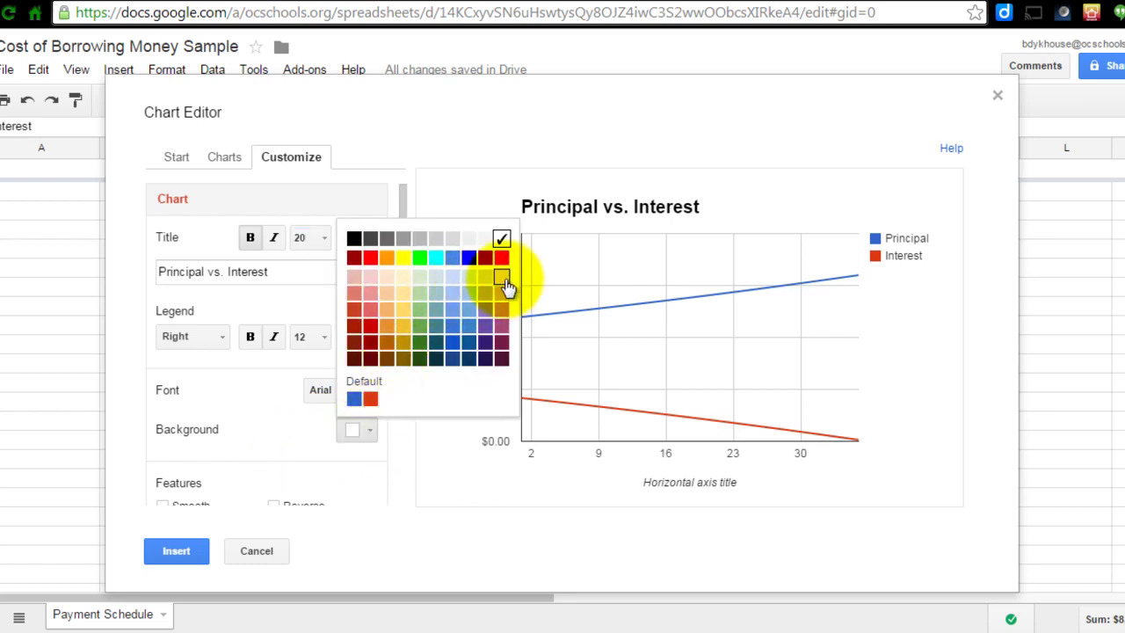
click(503, 277)
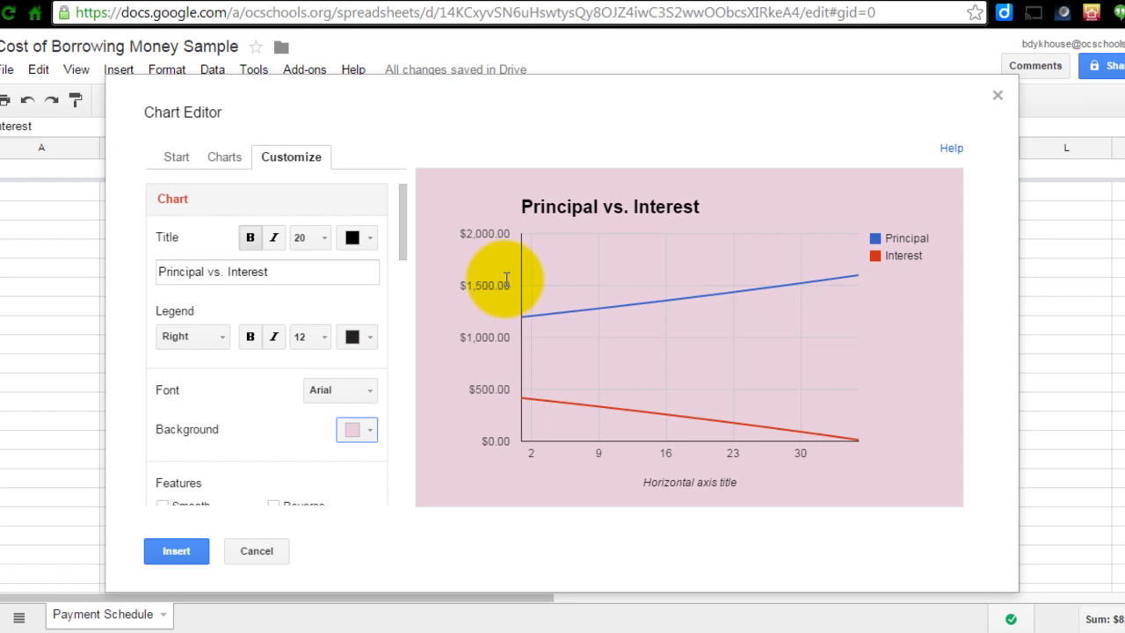
scroll(309, 437, down, 1)
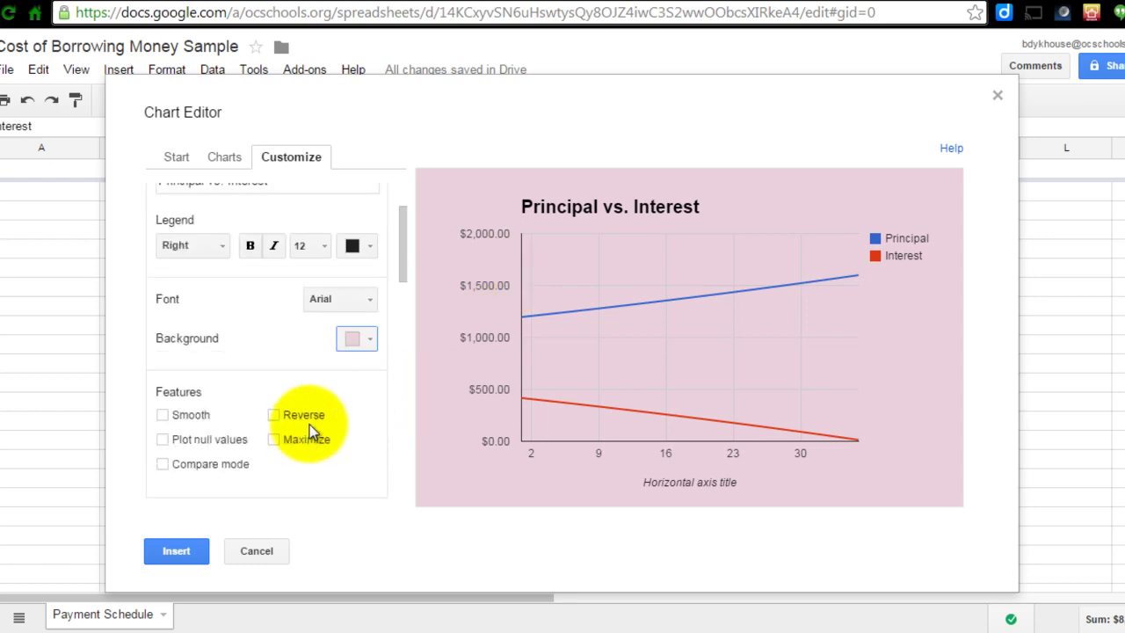
scroll(318, 416, down, 1)
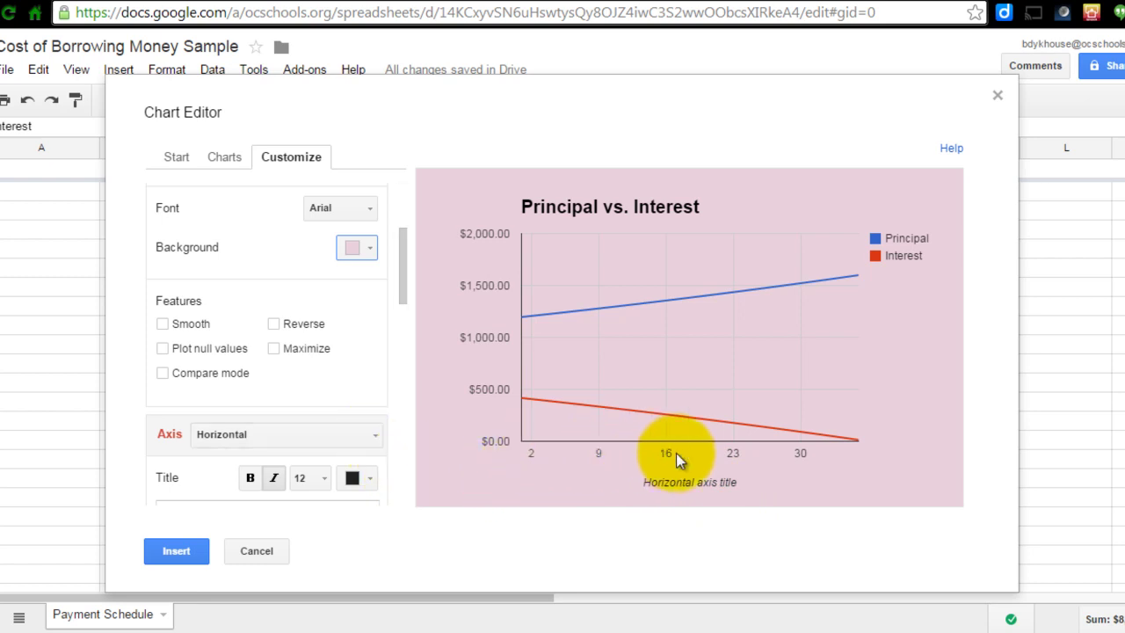
click(372, 435)
click(322, 402)
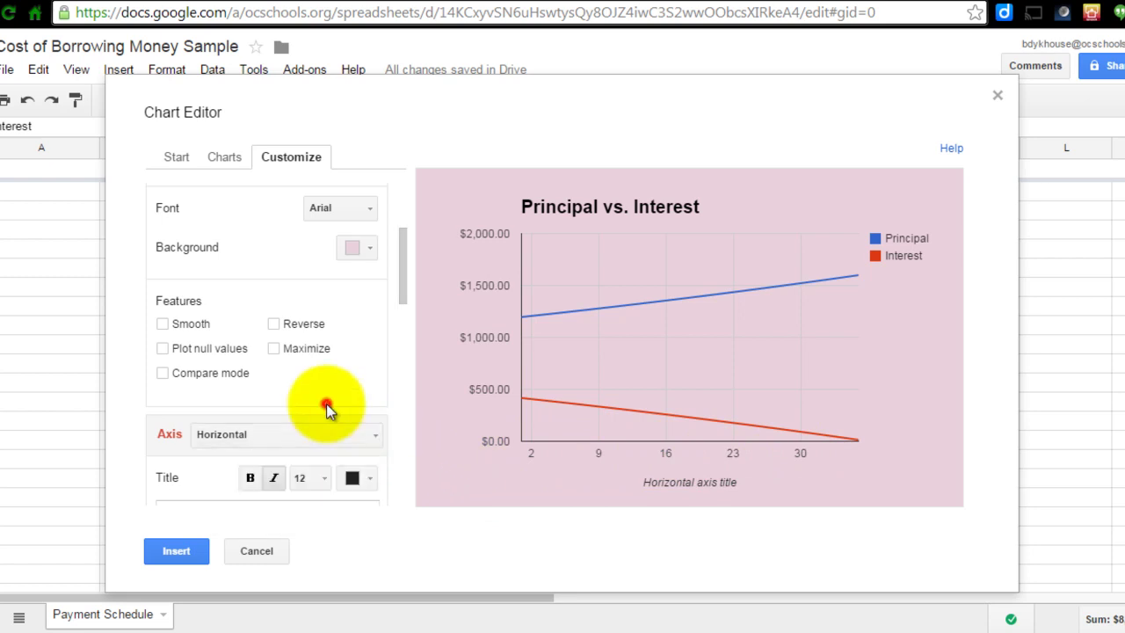
scroll(220, 456, down, 1)
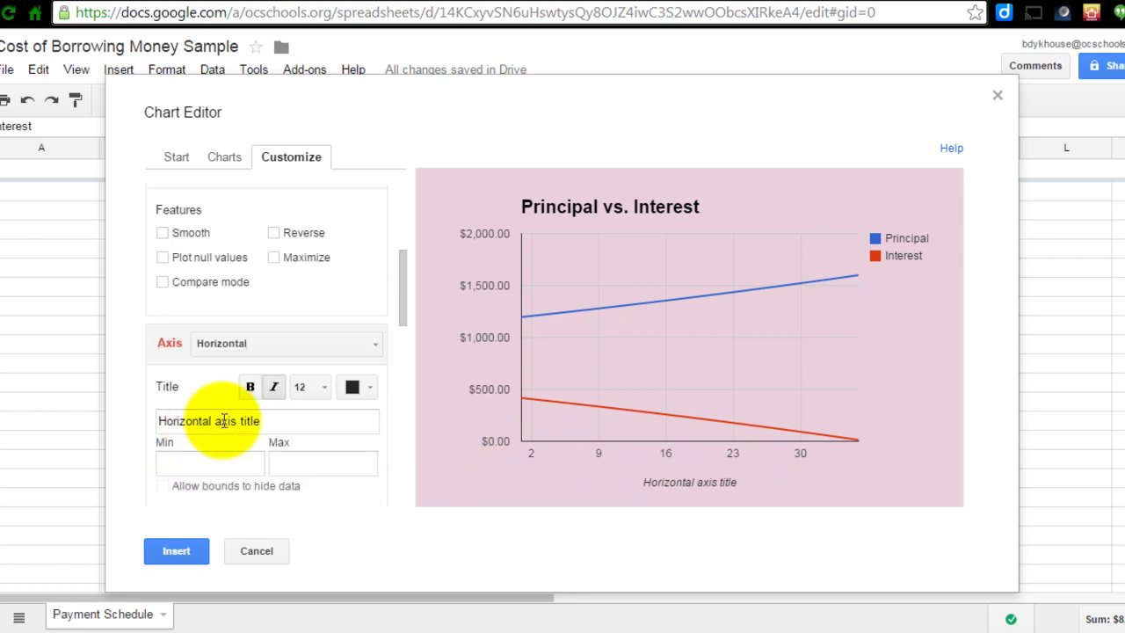
drag(274, 421, 152, 422)
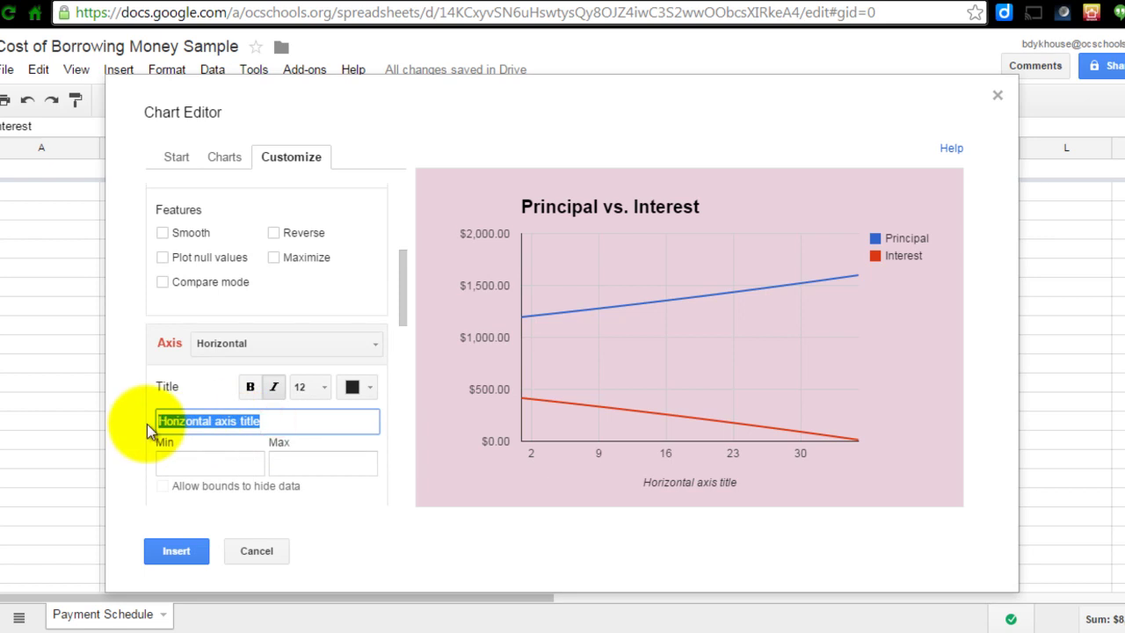
text(Payment Schedule)
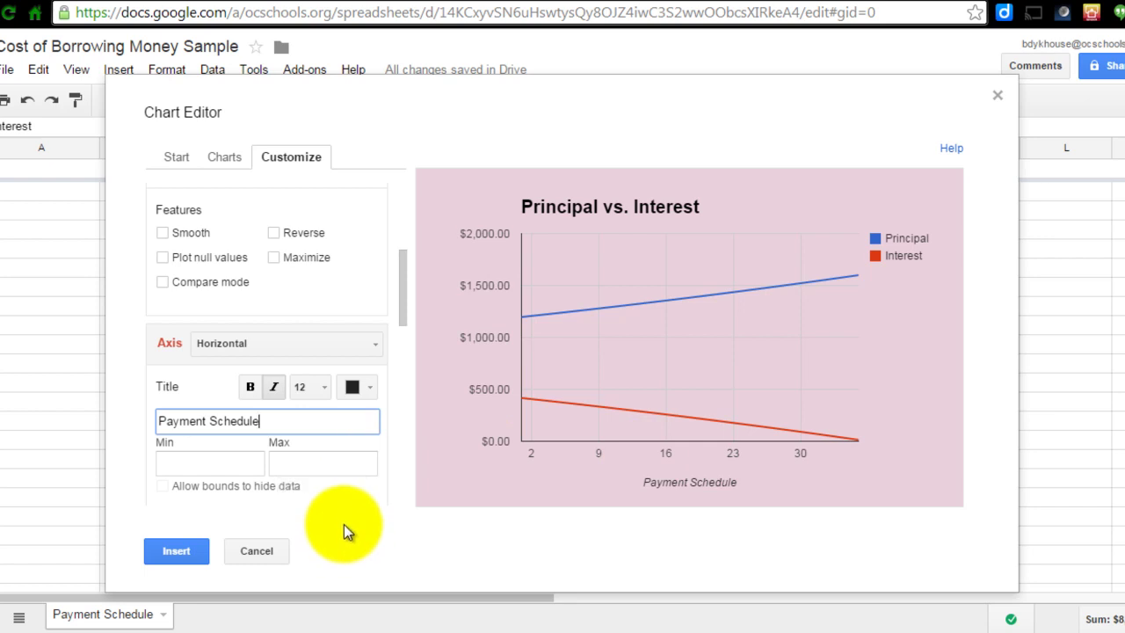
- Insert the customized chart into the spreadsheet and move it to its own sheet
drag(400, 314, 407, 224)
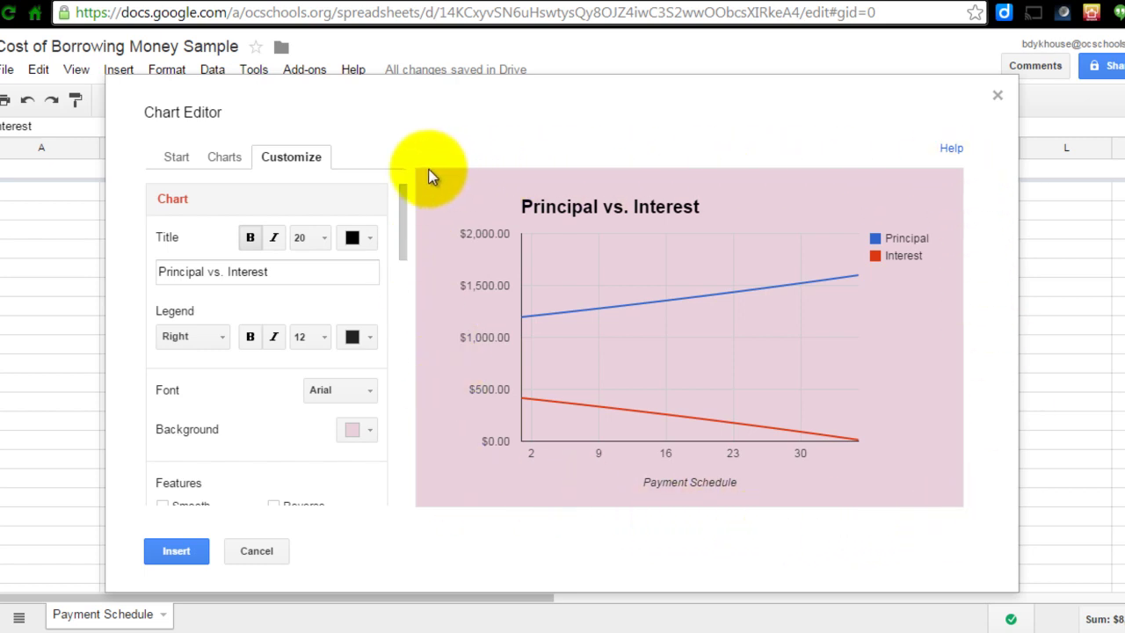
click(178, 552)
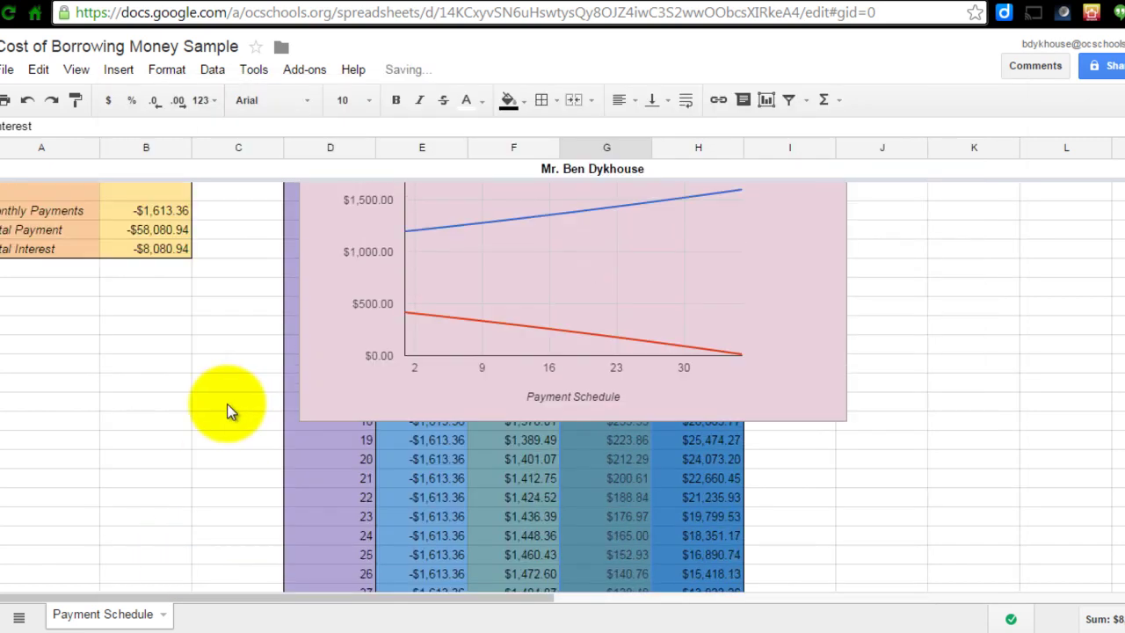
scroll(226, 409, up, 3)
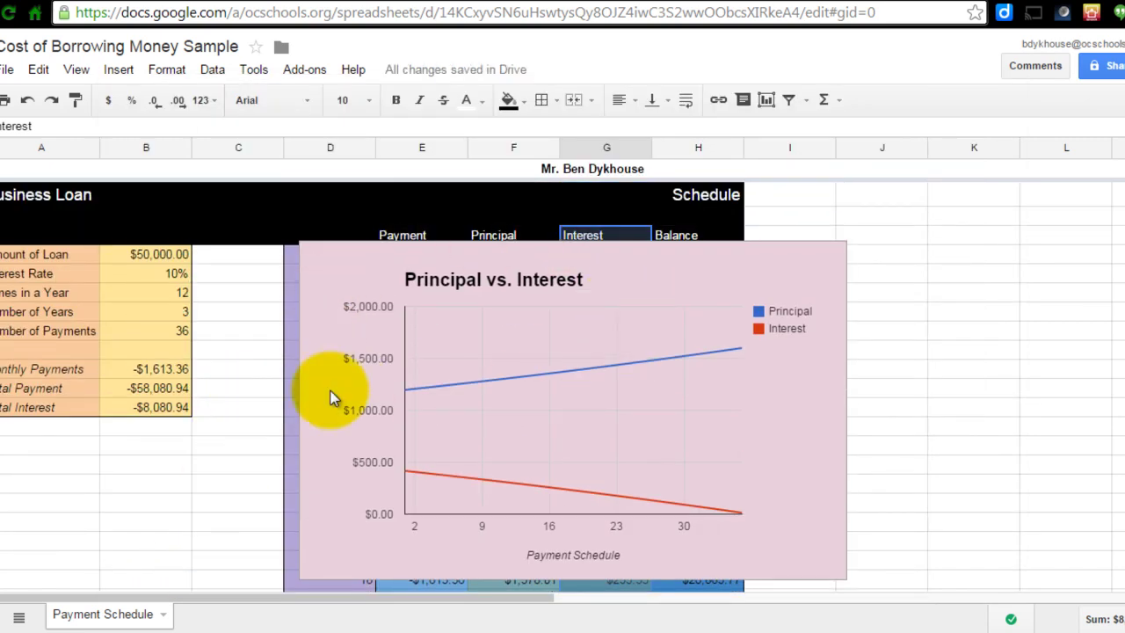
click(376, 274)
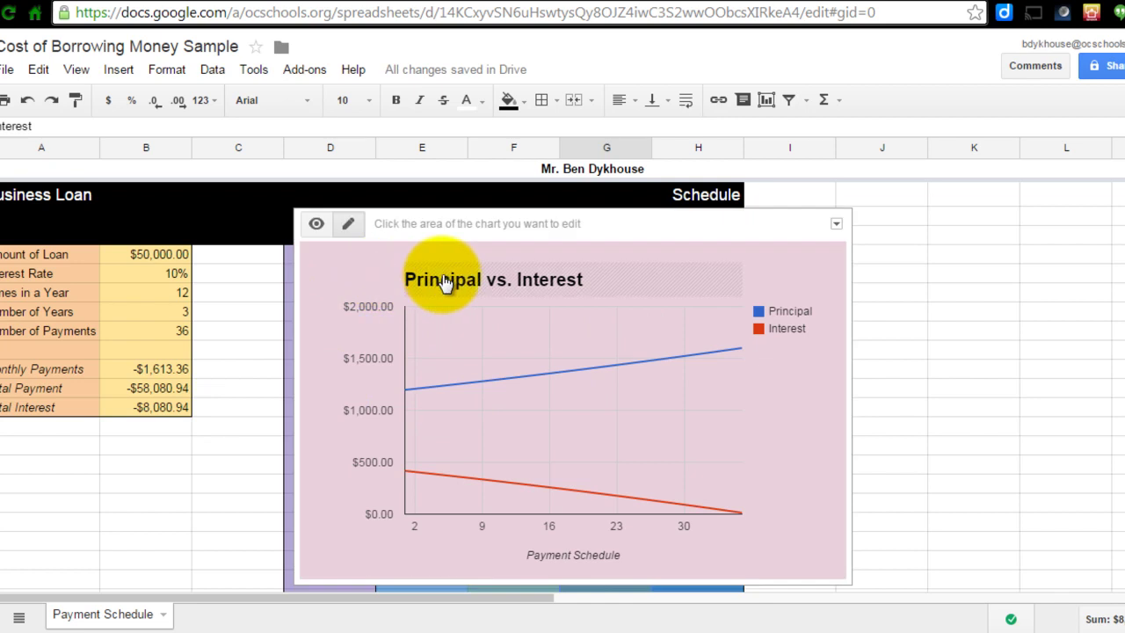
click(836, 226)
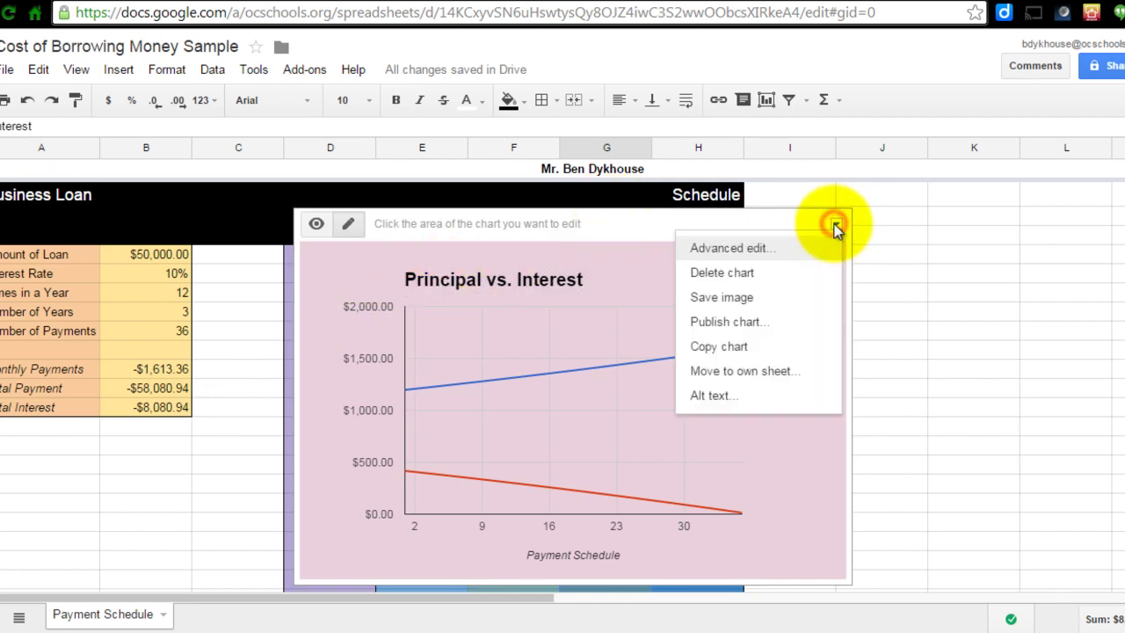
click(764, 371)
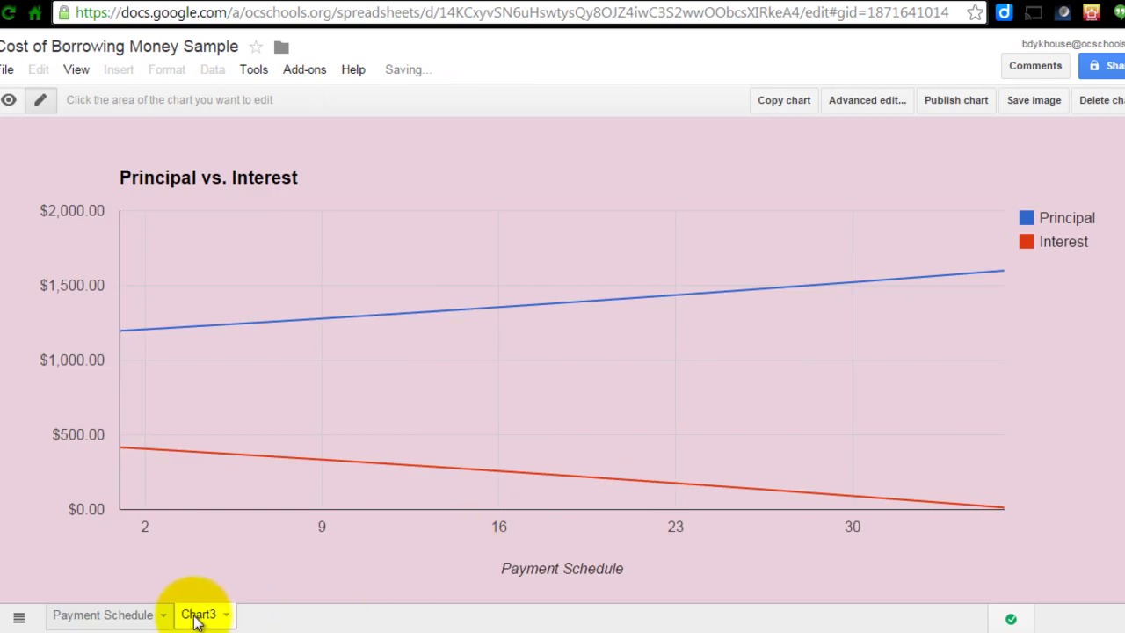
- Rename the new chart sheet as "Principal vs. Interest Chart"
double_click(197, 615)
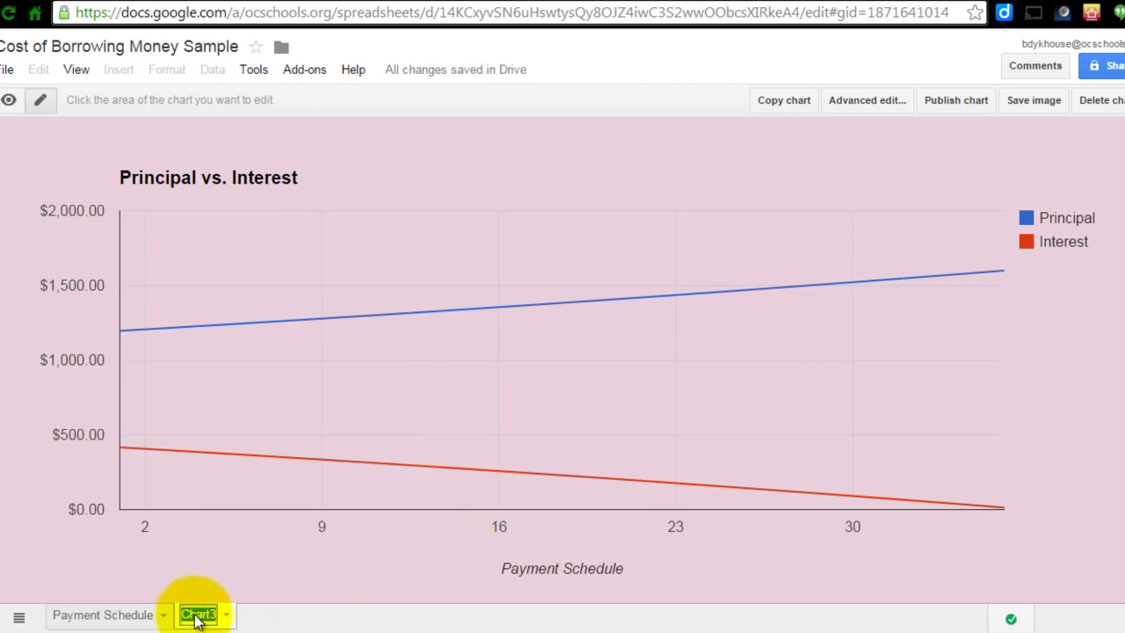
text(Principal vs. )
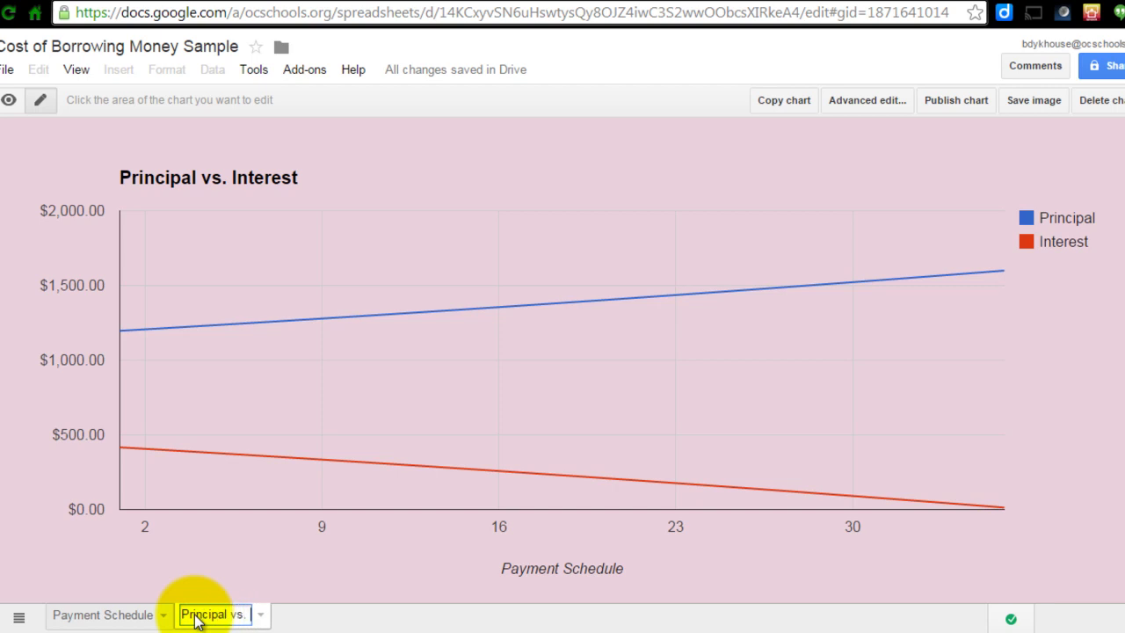
text(Interest Chart)
key(Return)
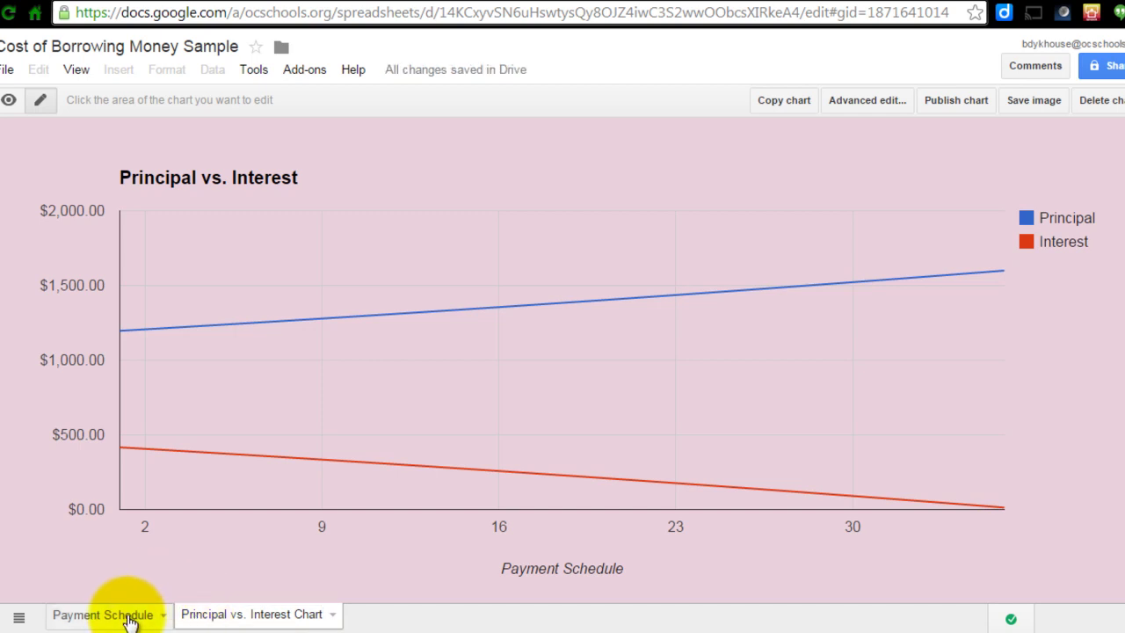
- Review the loan terms, total interest and full schedule on the Payment Schedule sheet, and return to the Principal vs. Interest Chart sheet
click(103, 614)
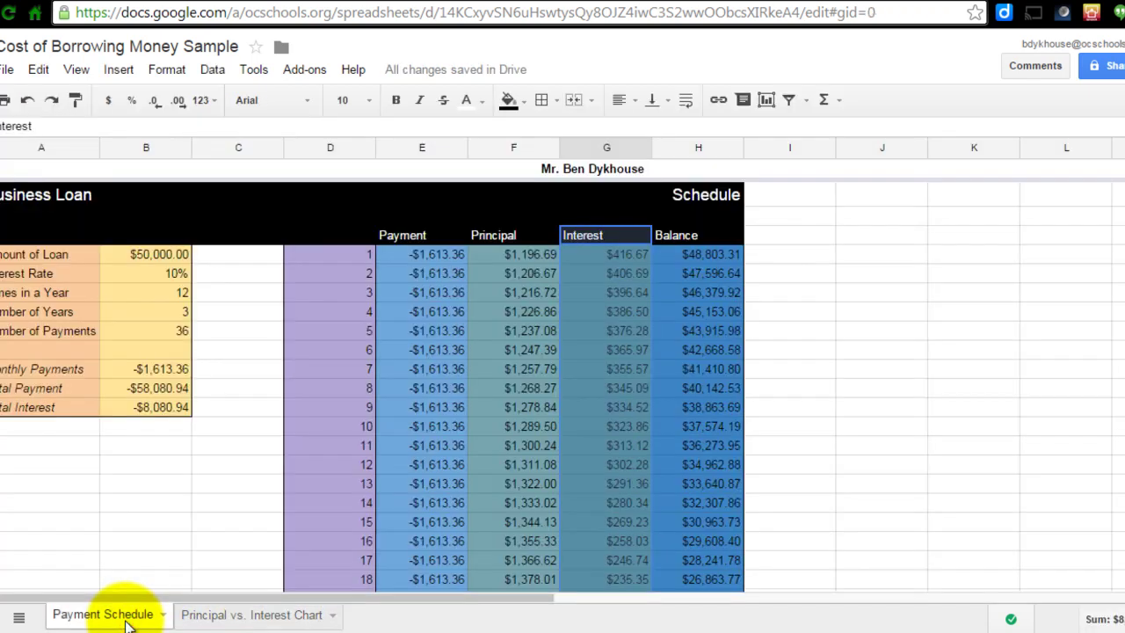
click(348, 257)
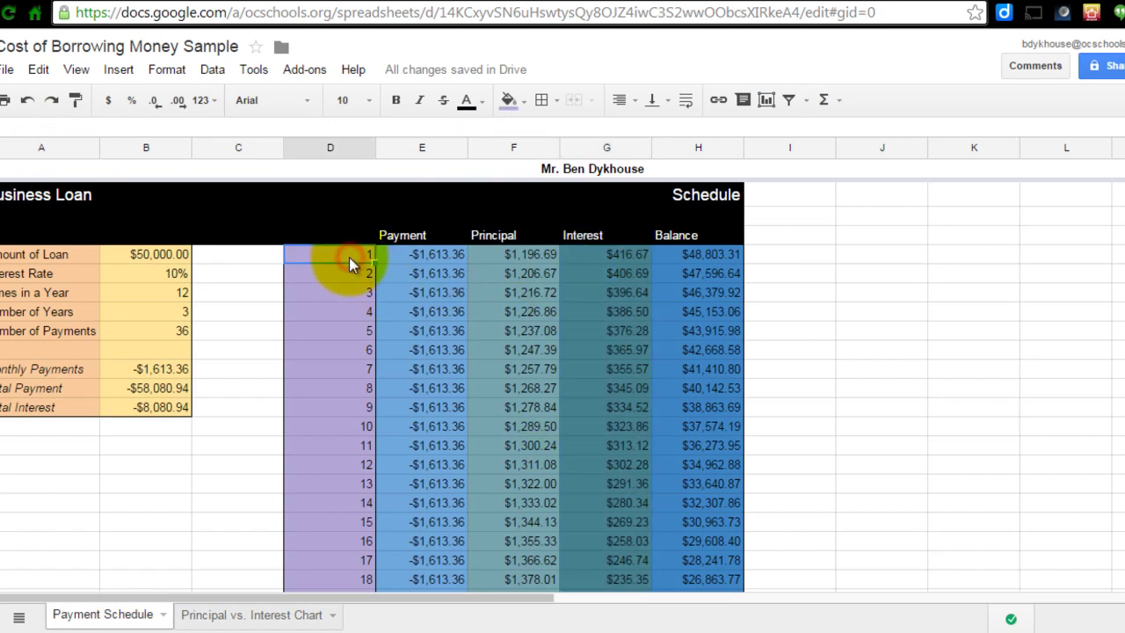
click(136, 257)
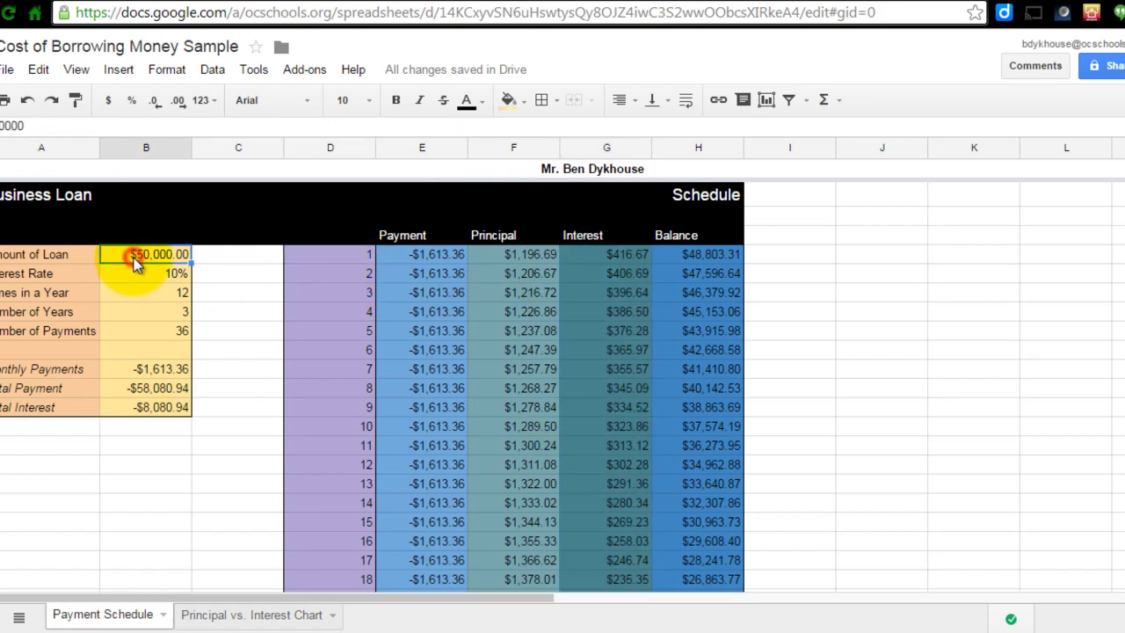
click(140, 275)
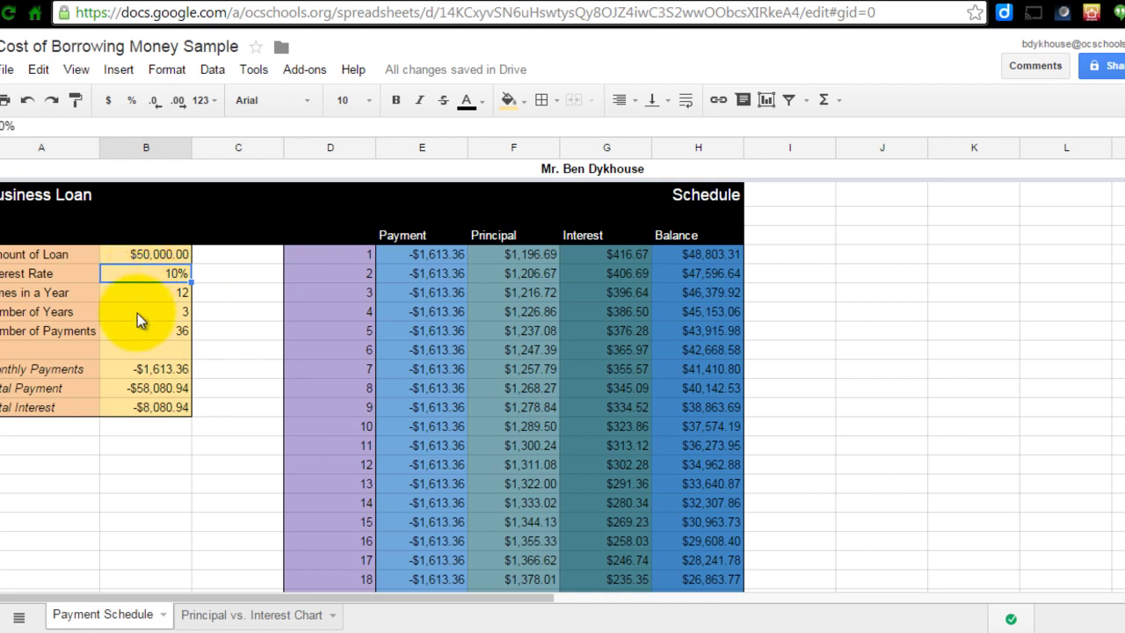
click(137, 313)
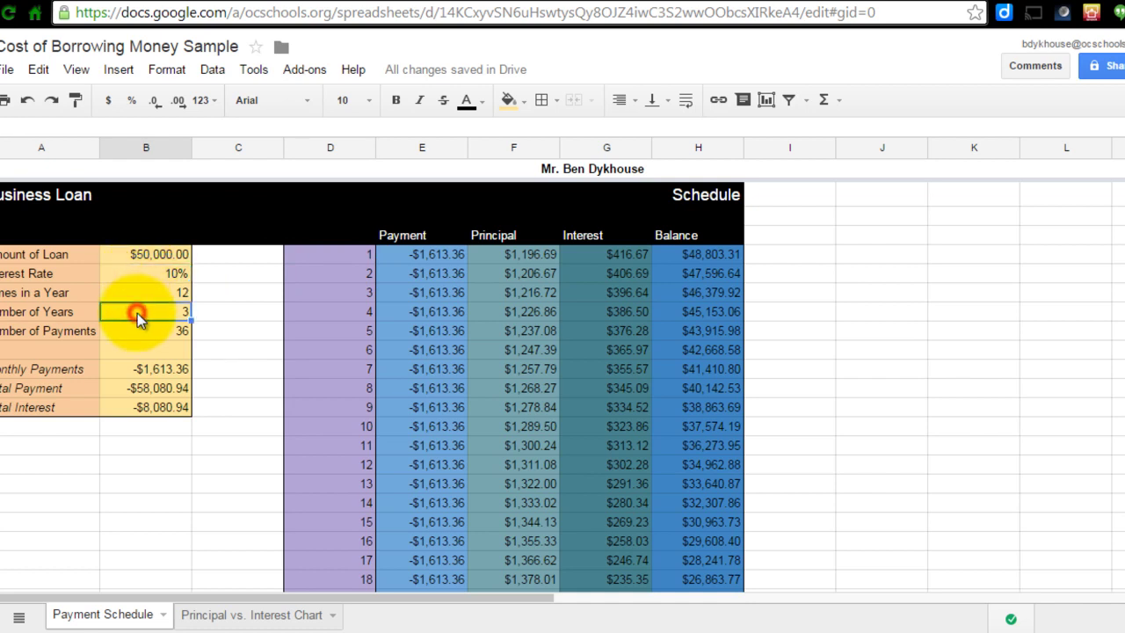
click(138, 410)
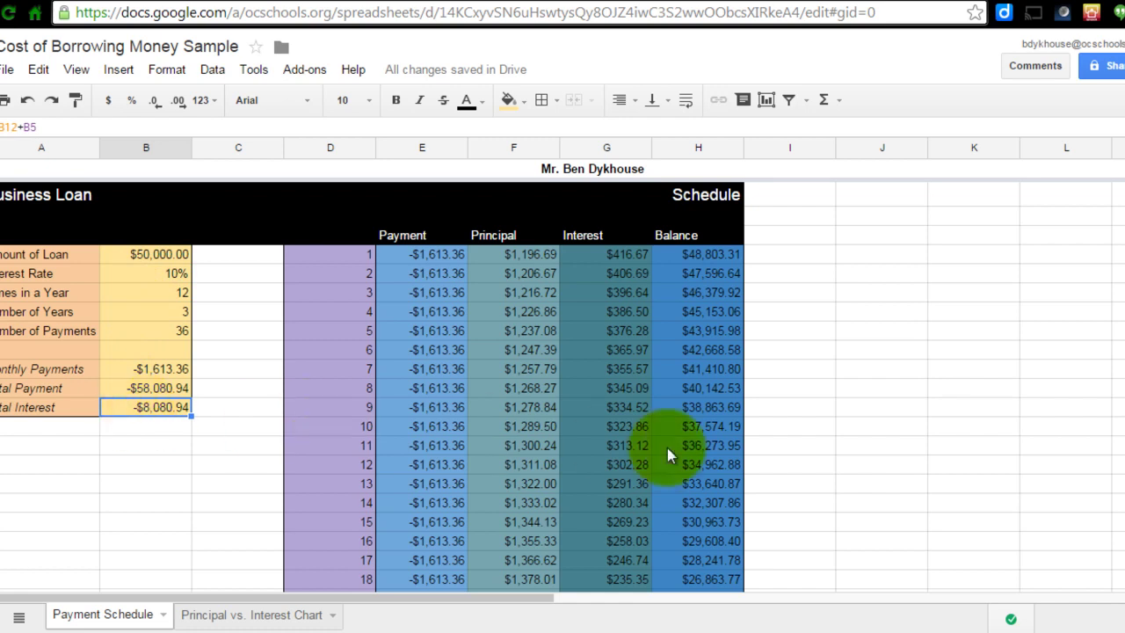
scroll(793, 387, down, 5)
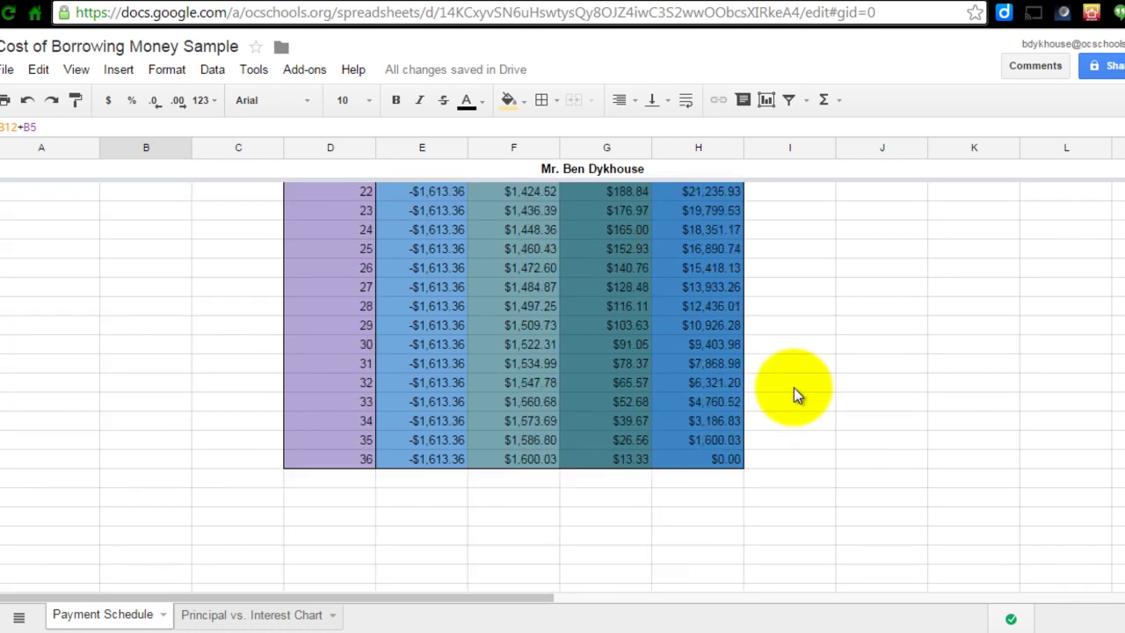
scroll(793, 387, up, 5)
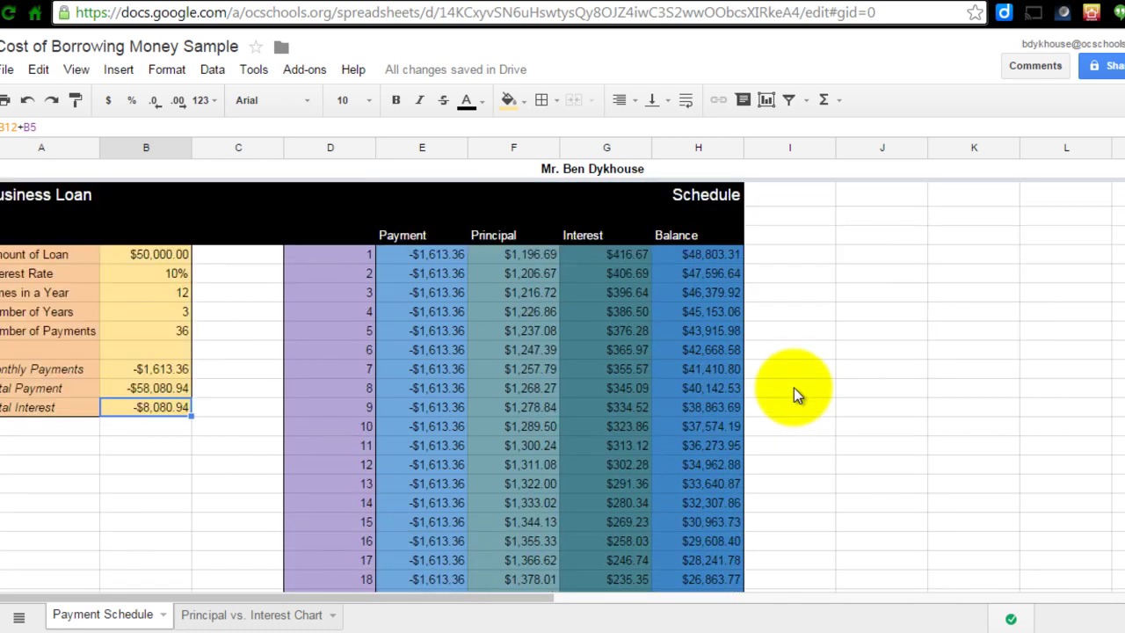
click(264, 614)
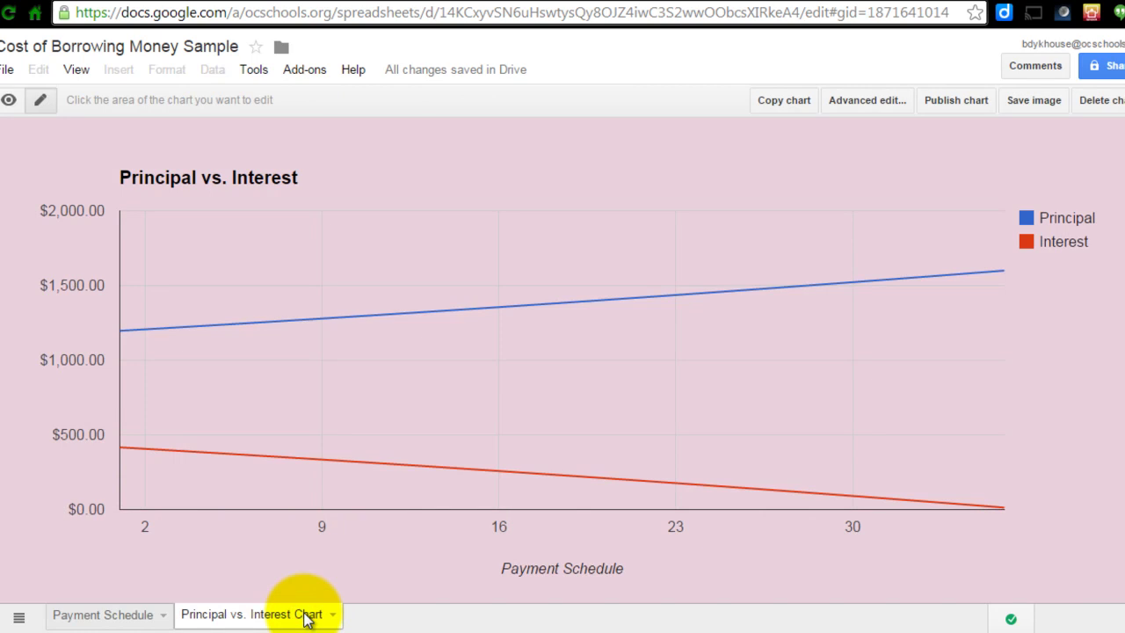